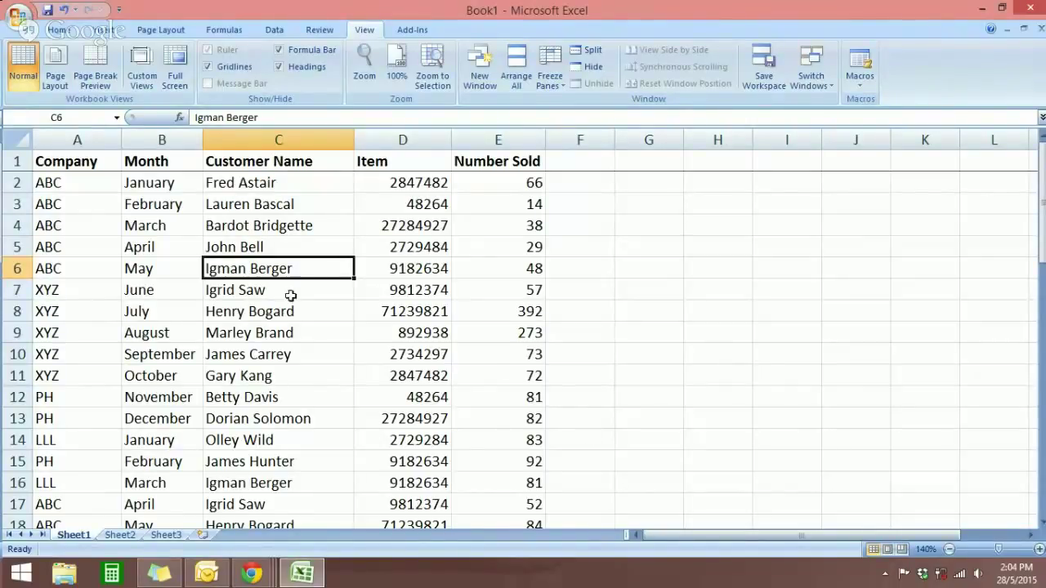
Step: Examine the Company, Month, Customer Name, Item and Number Sold headers in row 1 of Sheet1
click(36, 163)
click(141, 168)
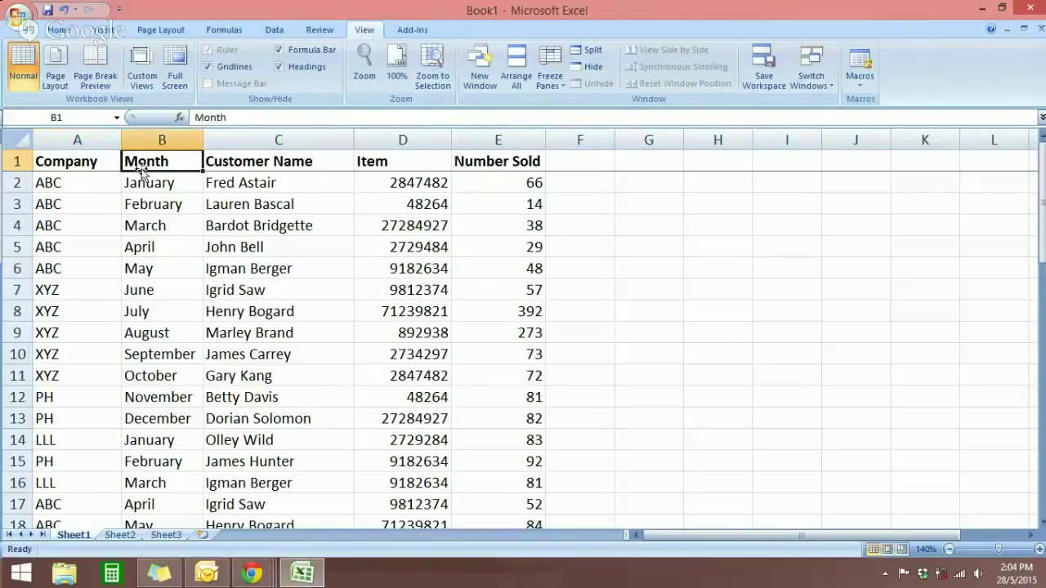
click(219, 174)
click(397, 174)
click(468, 164)
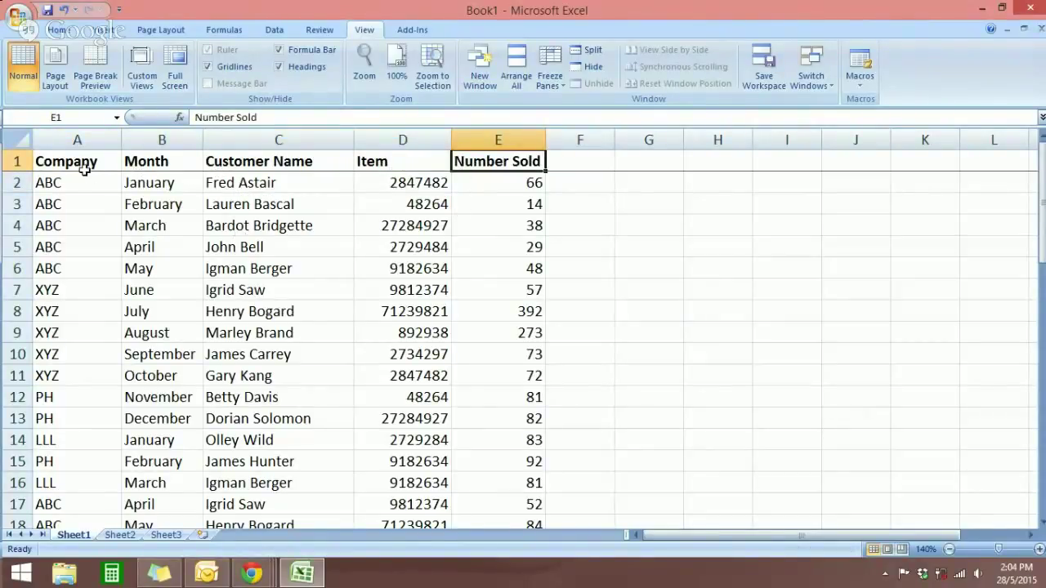
click(245, 165)
click(369, 167)
click(515, 165)
Step: Review the sales records under the headers on Sheet1, down to the last filled row, row 50
click(503, 203)
scroll(424, 312, down, 8)
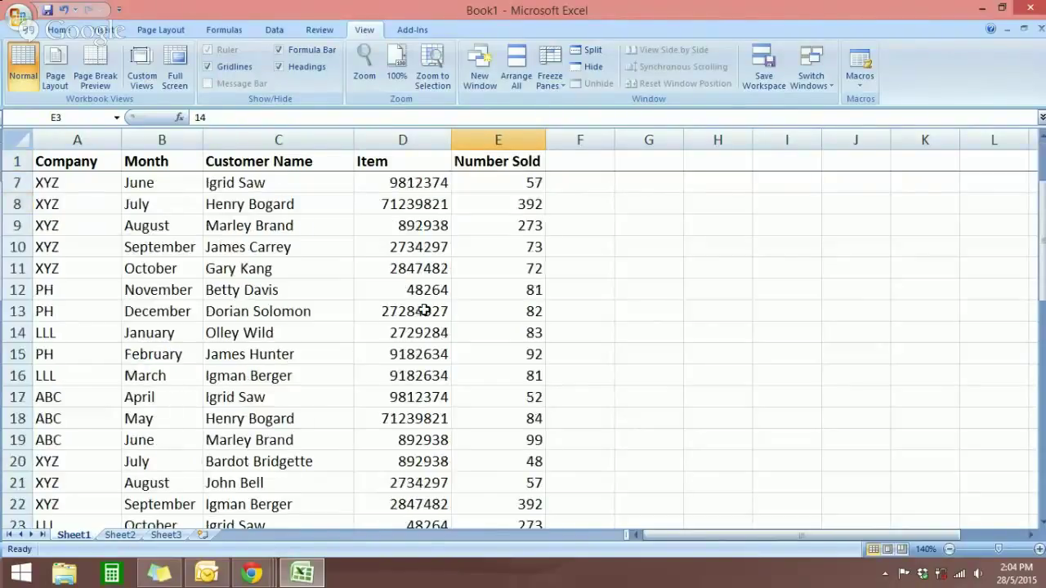
scroll(424, 311, down, 5)
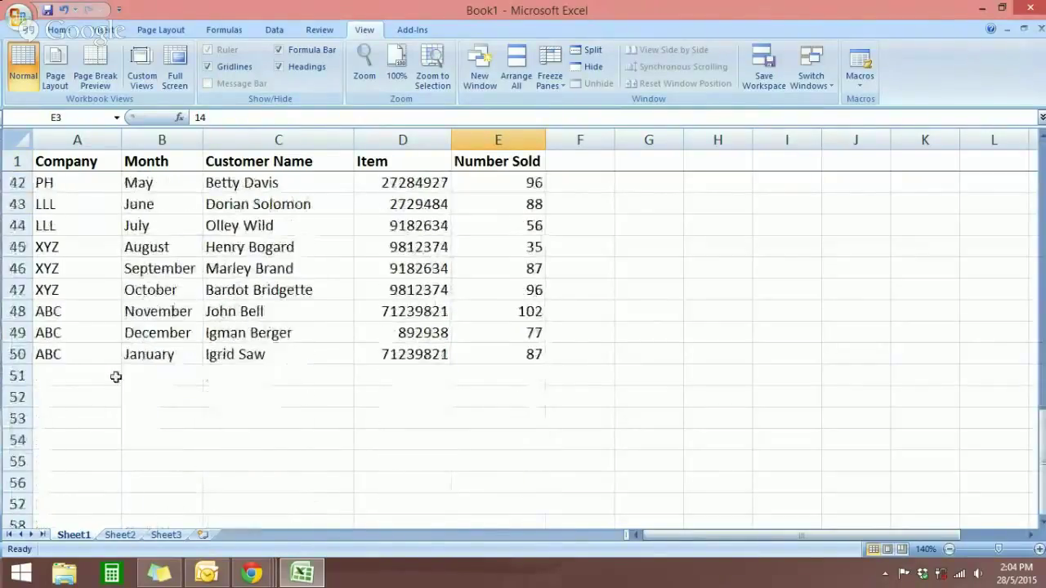
click(18, 354)
scroll(170, 335, up, 13)
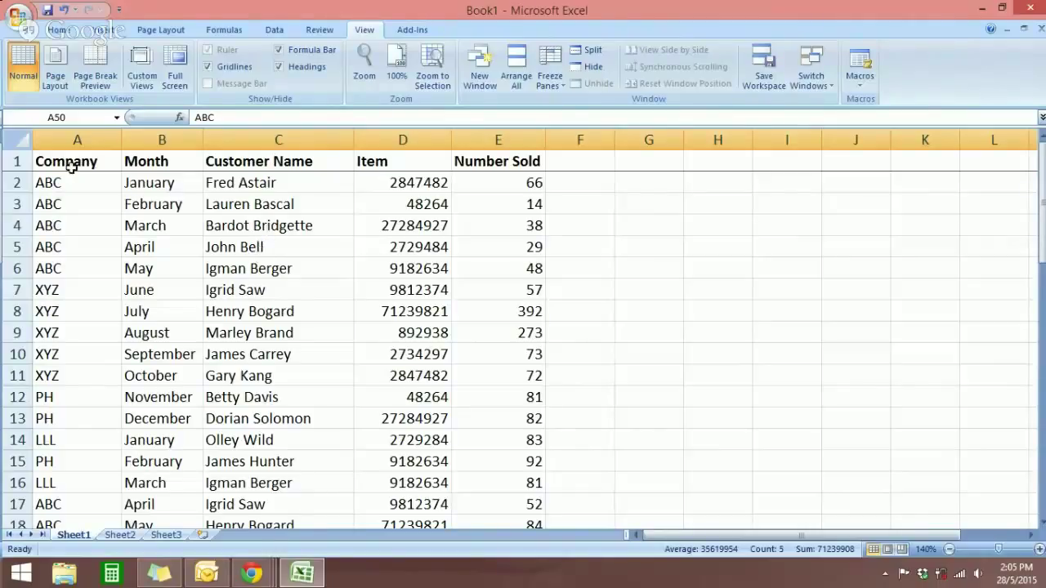
drag(72, 166, 444, 249)
scroll(444, 249, up, 11)
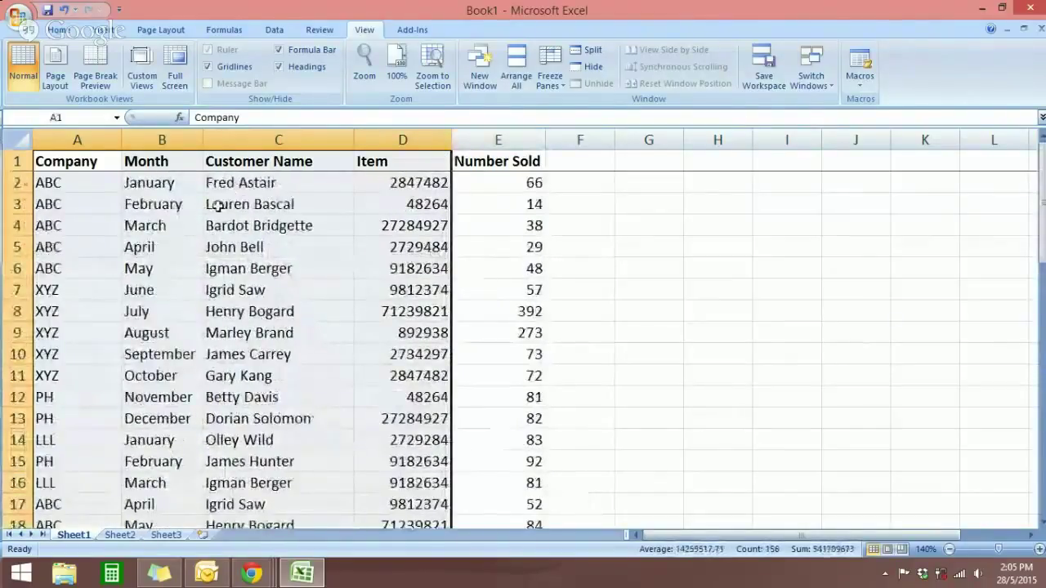
Step: Create a PivotTable from the range Sheet1!$A$1:$E$50 and place it on a new worksheet
click(150, 188)
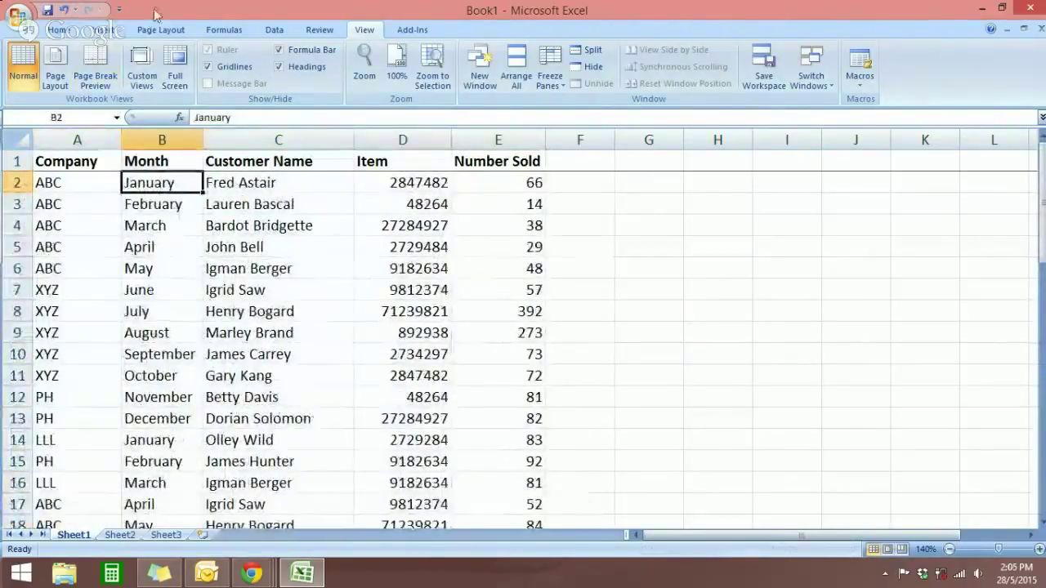
click(110, 30)
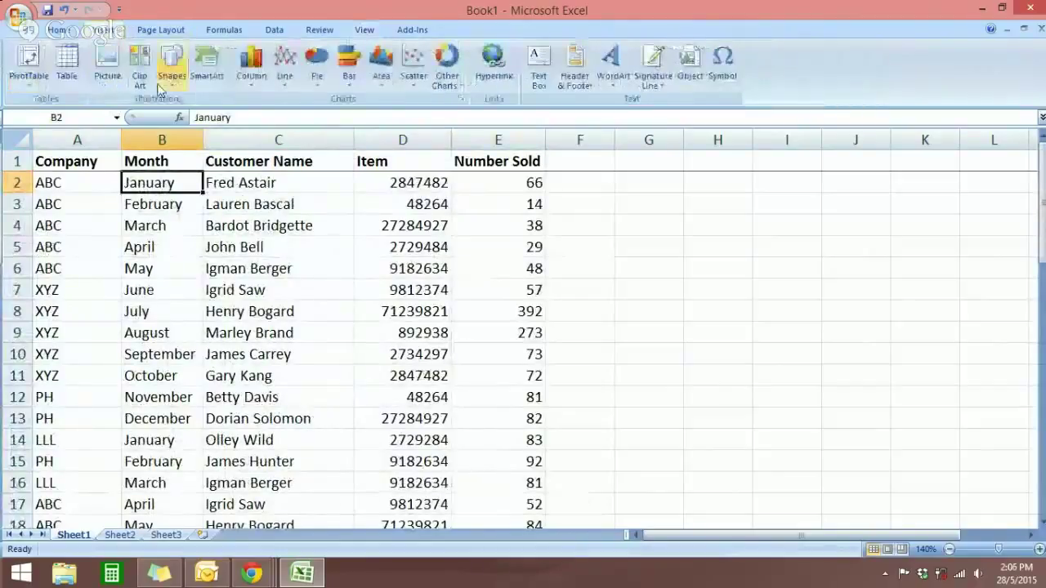
click(39, 64)
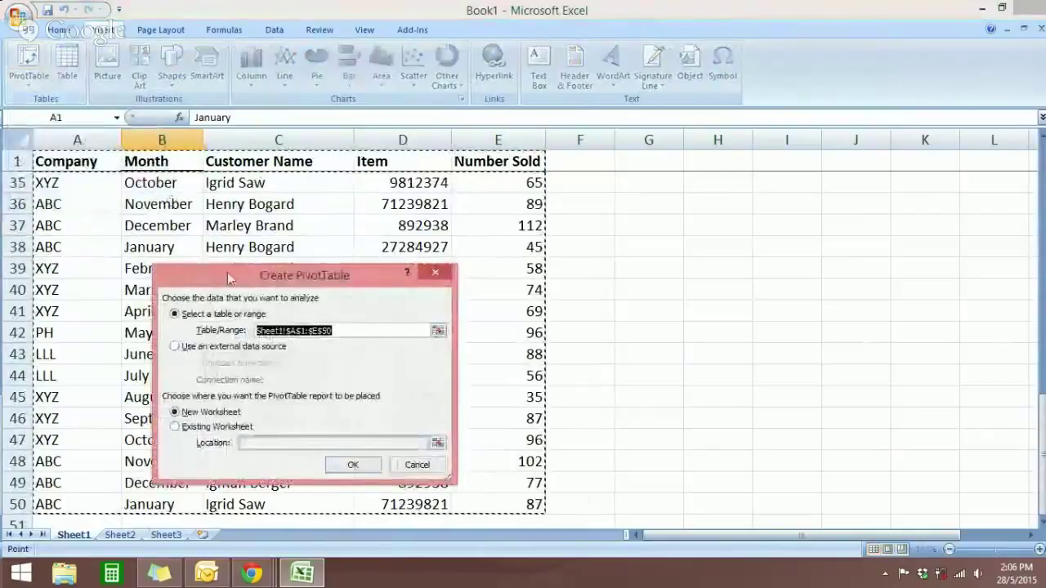
drag(231, 279, 321, 223)
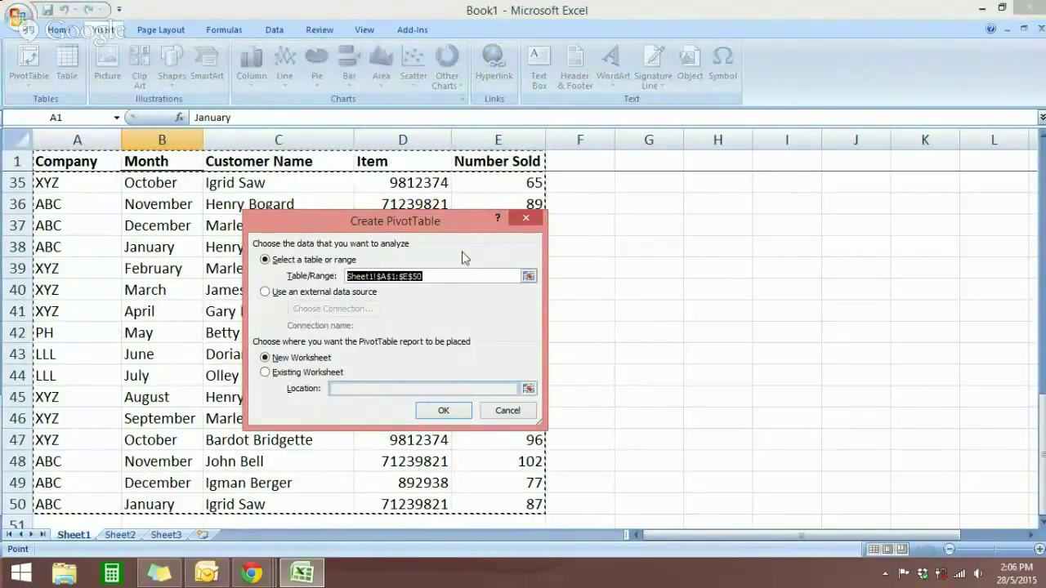
drag(423, 225, 419, 219)
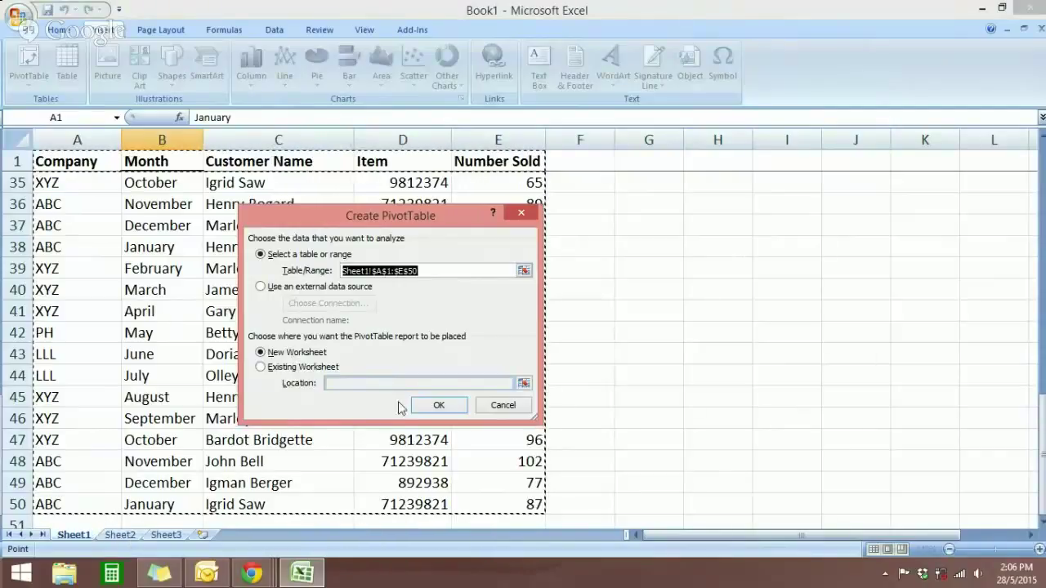
click(435, 403)
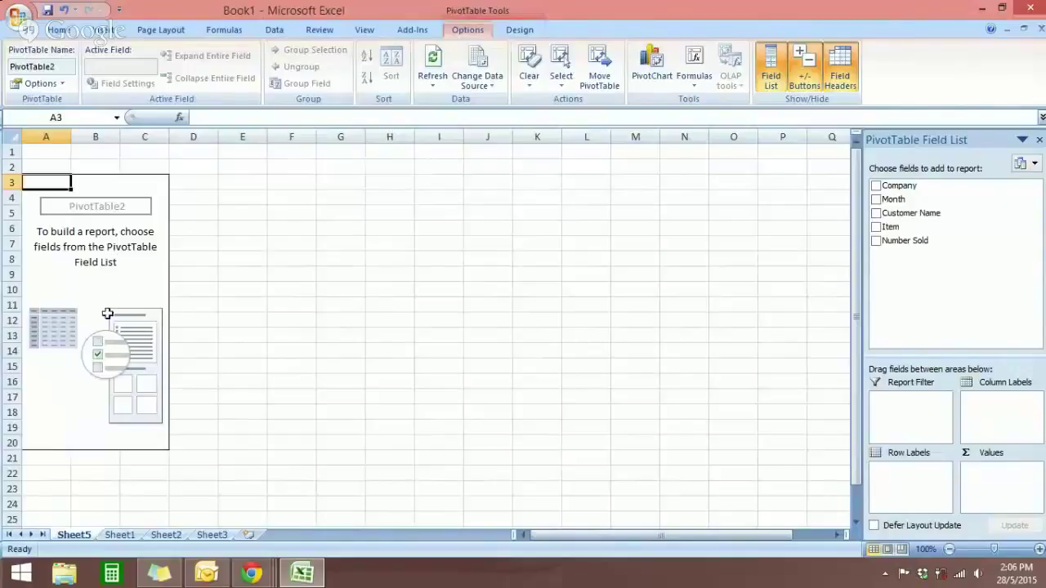
Step: Examine the blank PivotTable area and its field list on Sheet5, both with the report deselected and selected
click(122, 286)
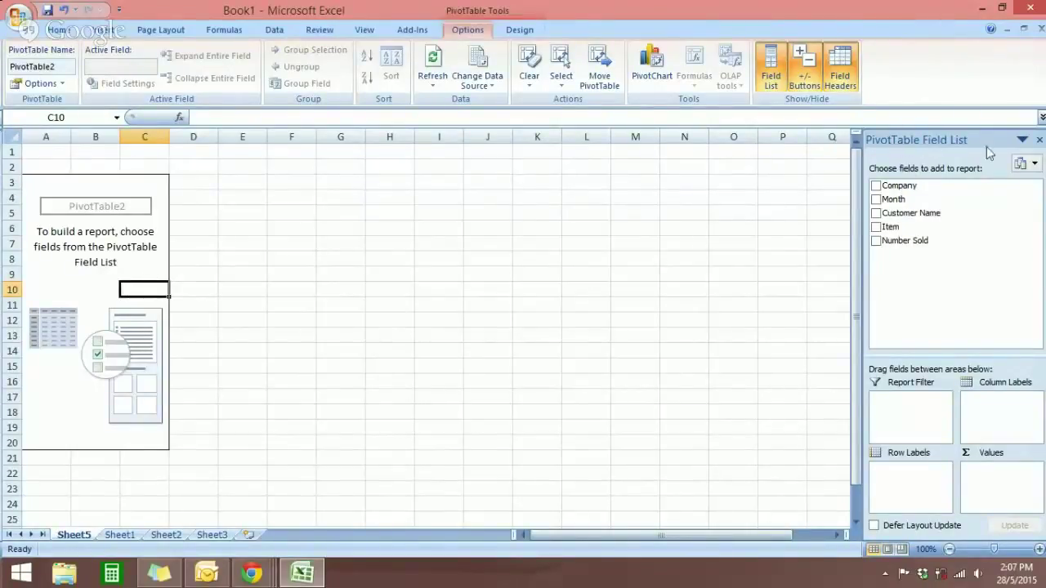
click(1039, 549)
click(1039, 549)
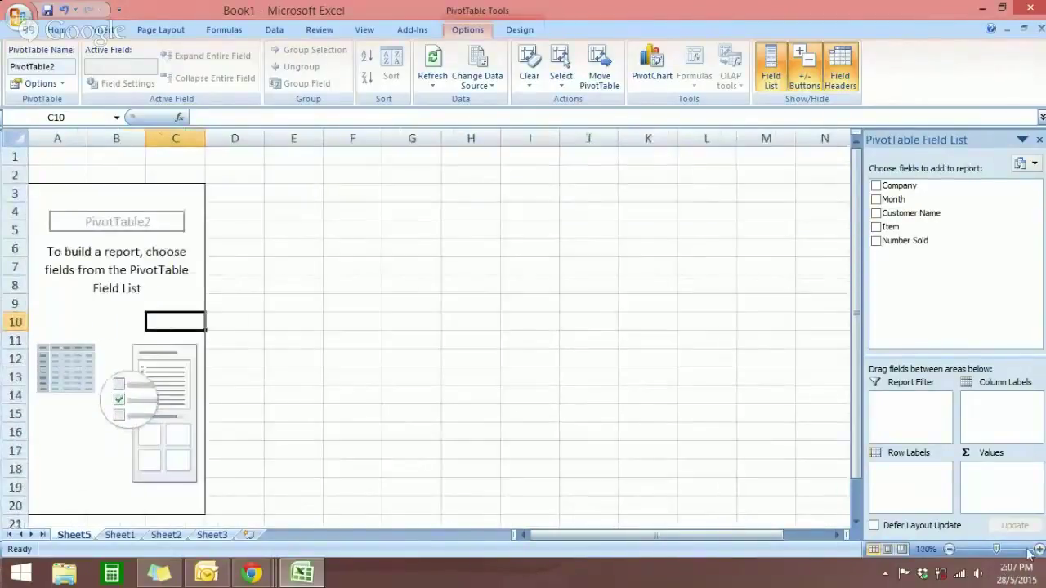
click(949, 549)
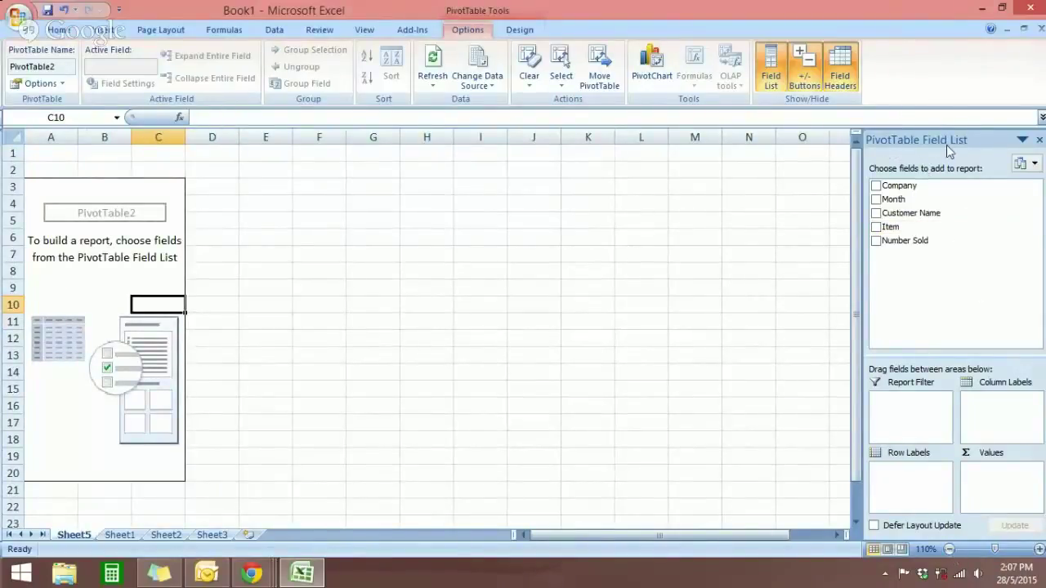
click(1039, 549)
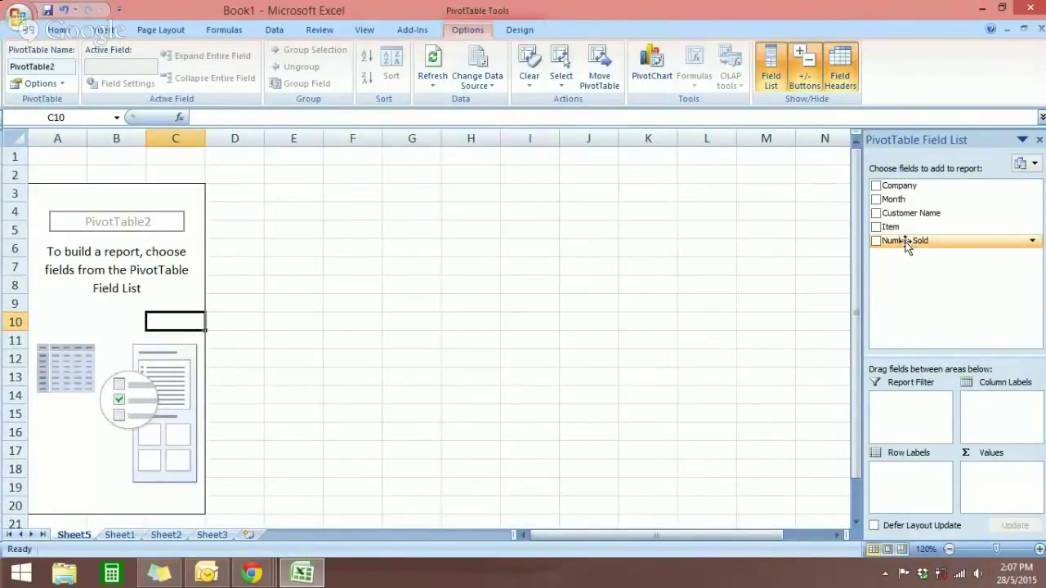
click(336, 249)
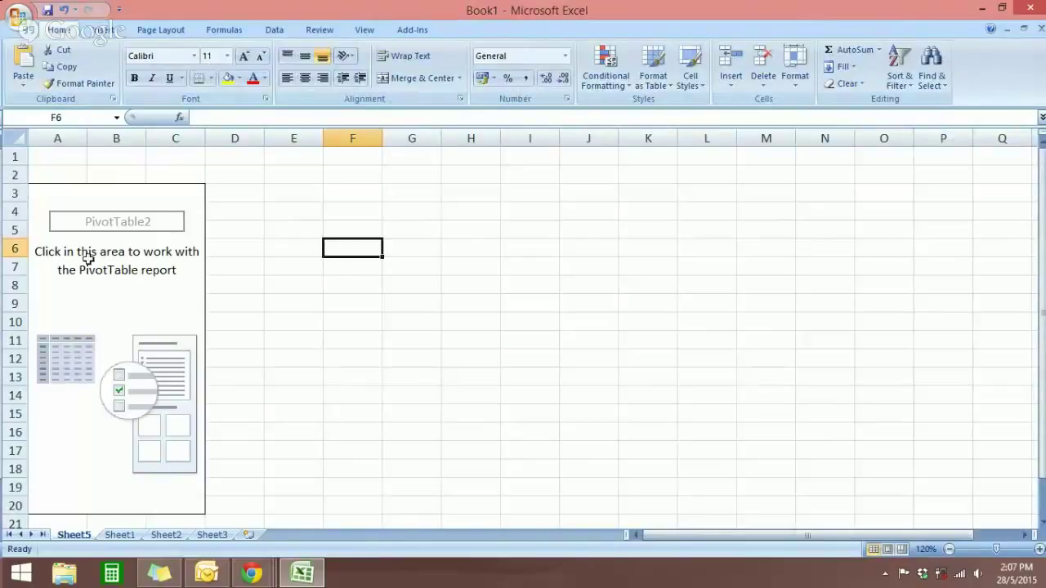
click(102, 278)
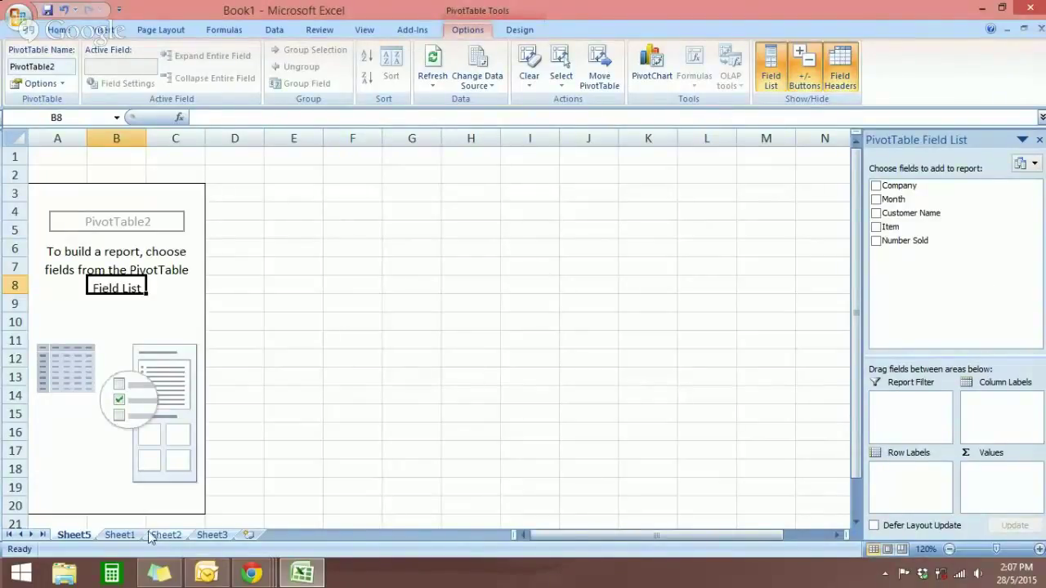
Step: Compare the field list with the source columns on Sheet1 and add Company to the PivotTable's row labels
click(120, 534)
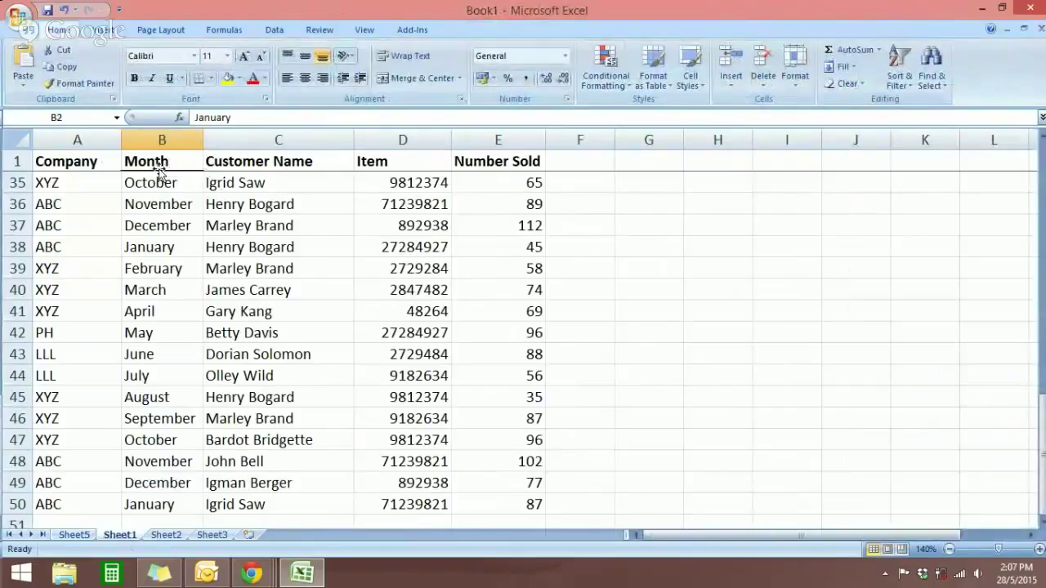
click(72, 535)
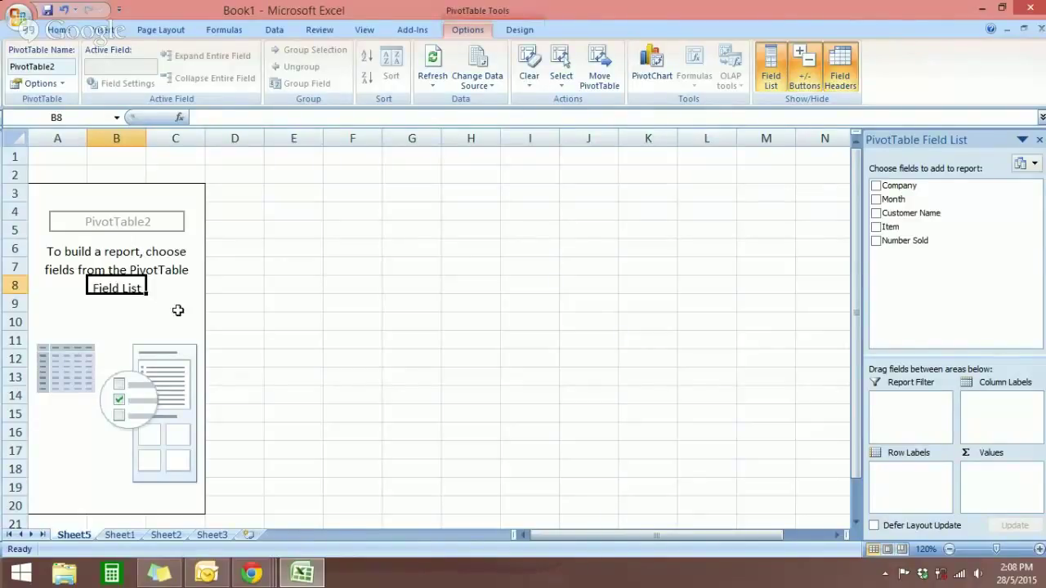
click(120, 535)
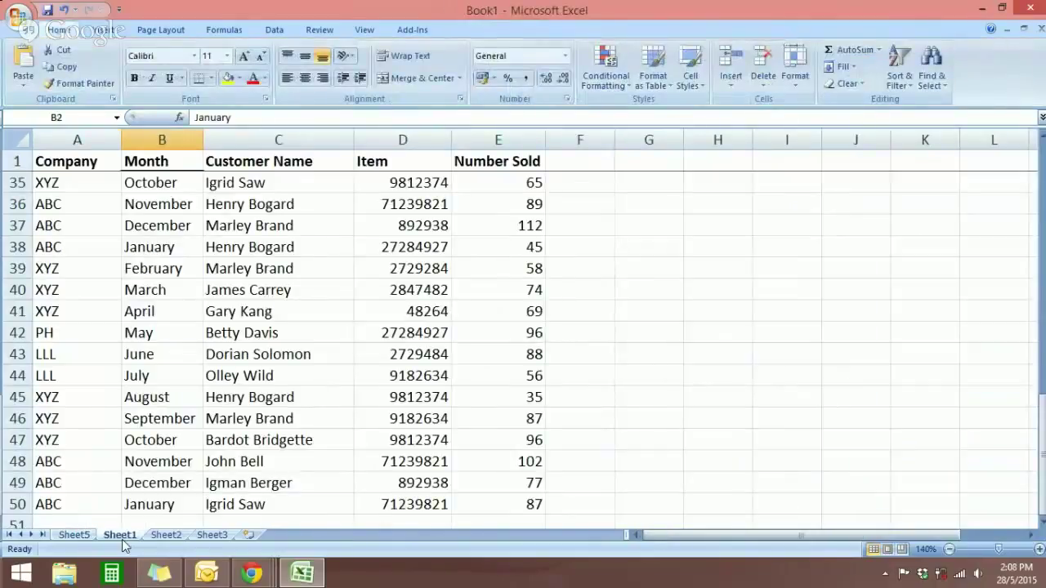
click(75, 535)
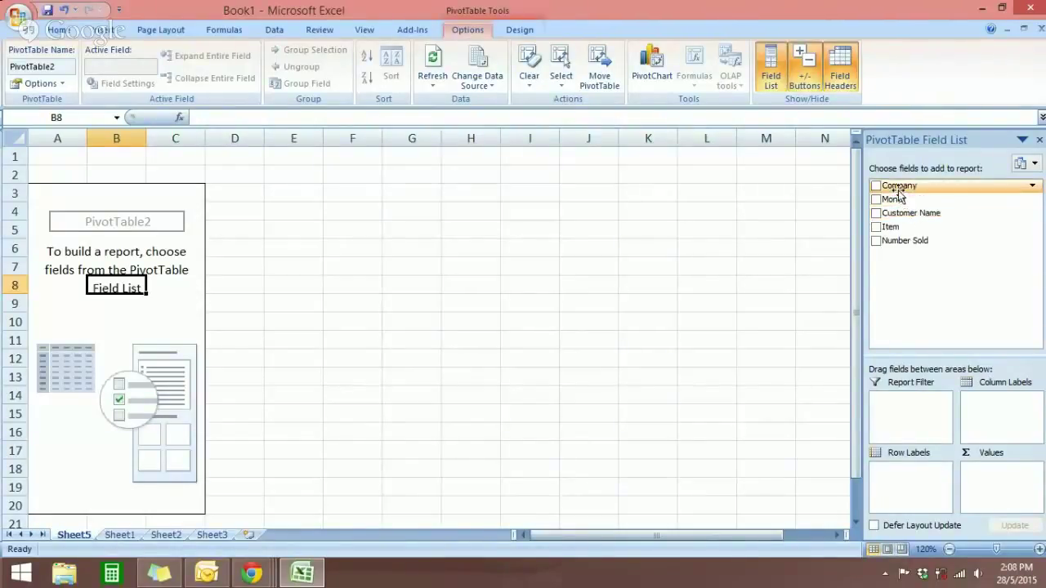
drag(899, 190, 913, 482)
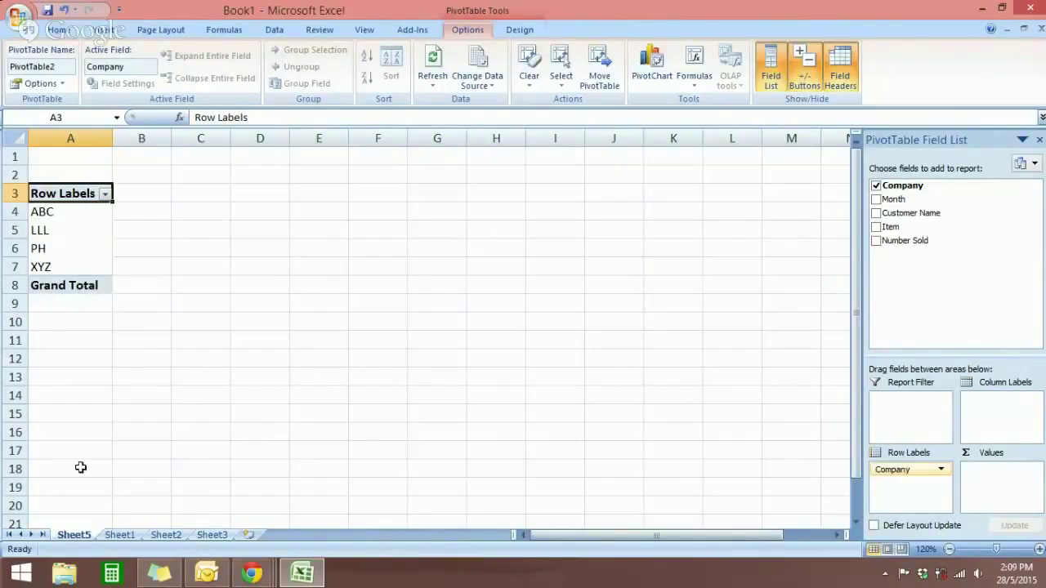
Step: Check the company entries on Sheet1 and add Number Sold to the PivotTable's values as a sum
click(116, 535)
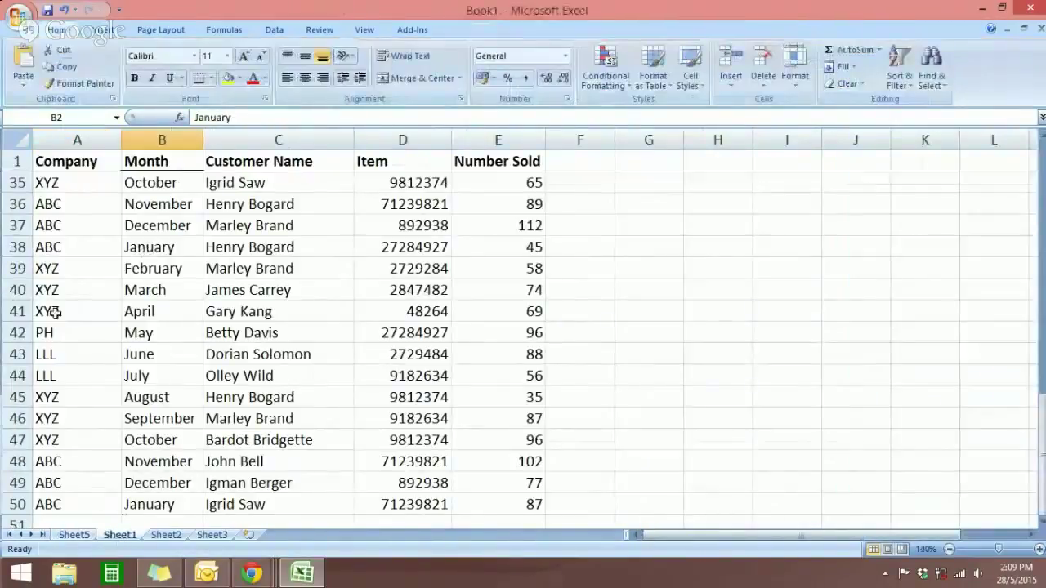
scroll(100, 429, down, 5)
scroll(100, 429, up, 12)
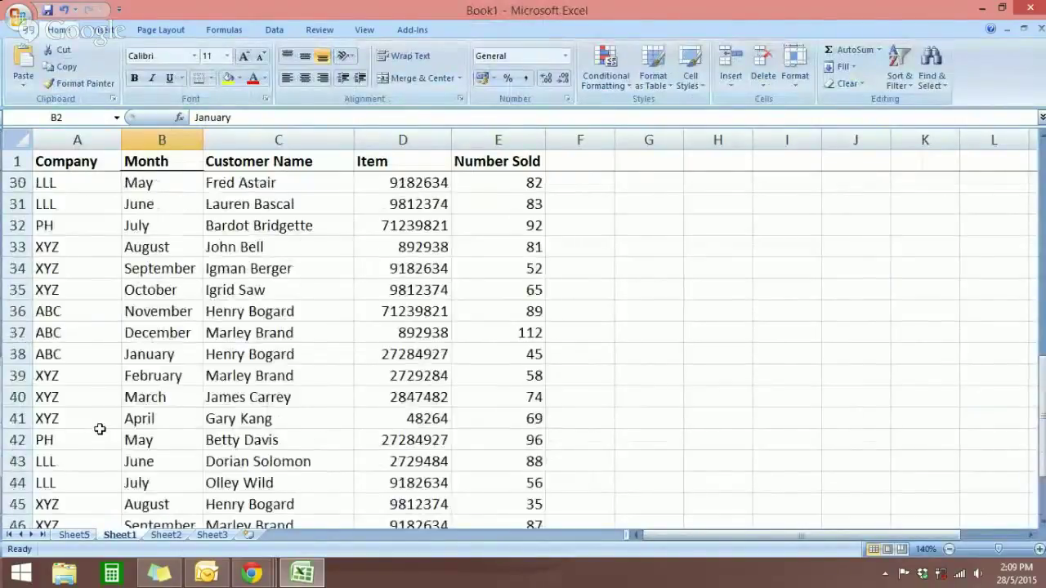
click(80, 536)
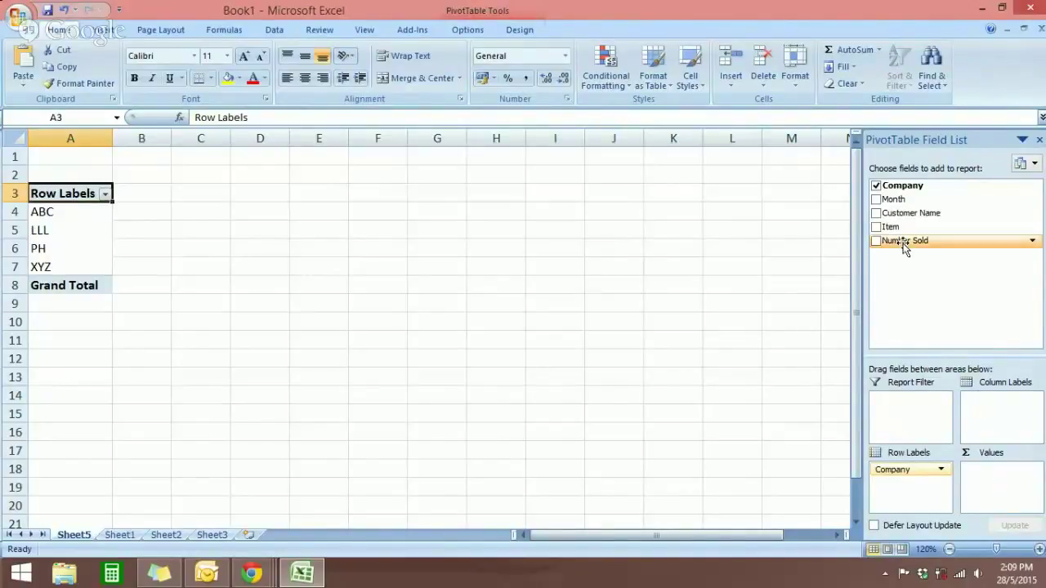
drag(904, 247, 996, 489)
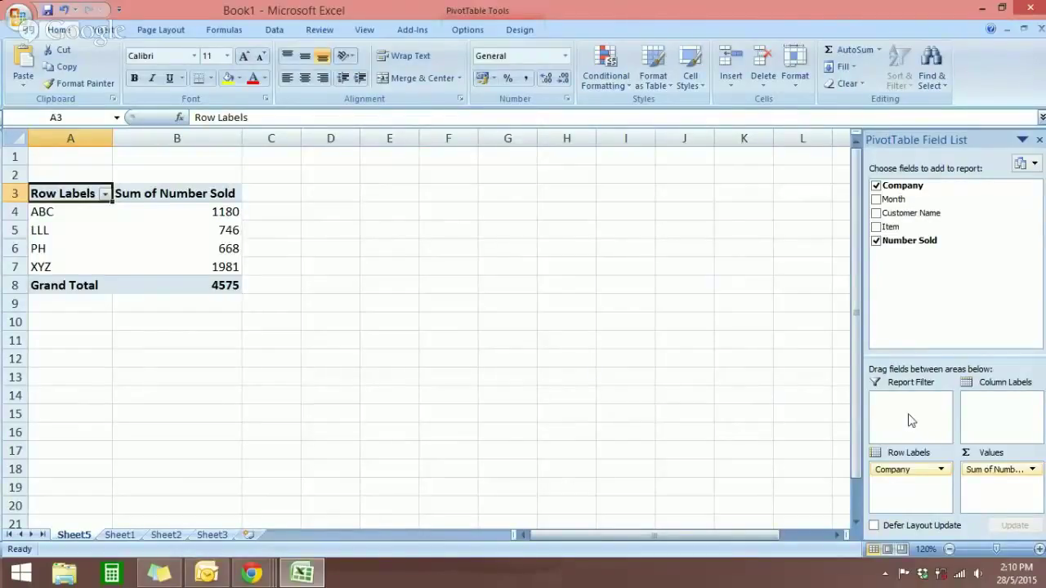
Step: Add Month to the PivotTable as a report filter and keep it on (All)
drag(891, 199, 900, 407)
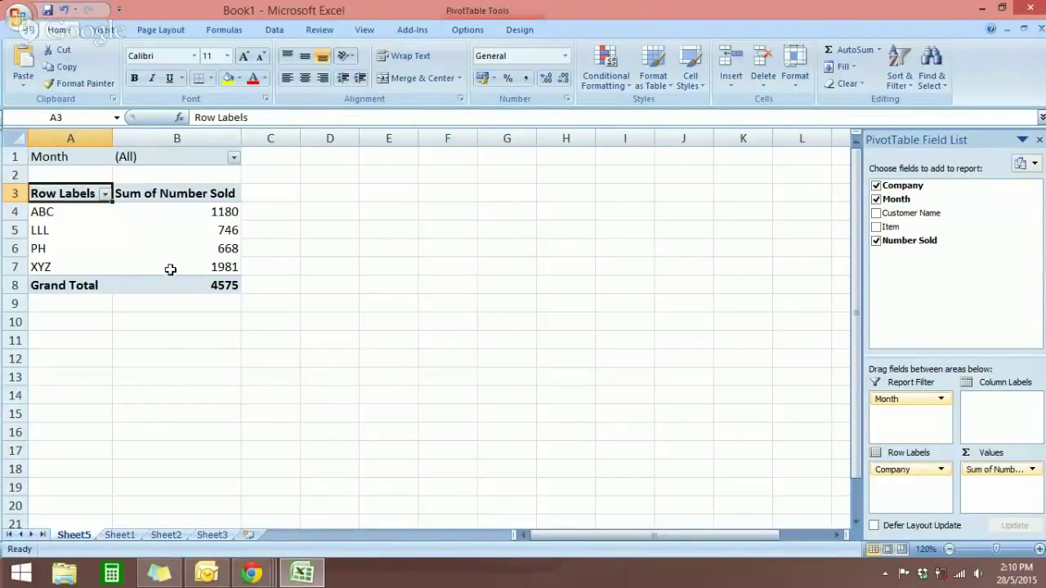
mouse_move(169, 270)
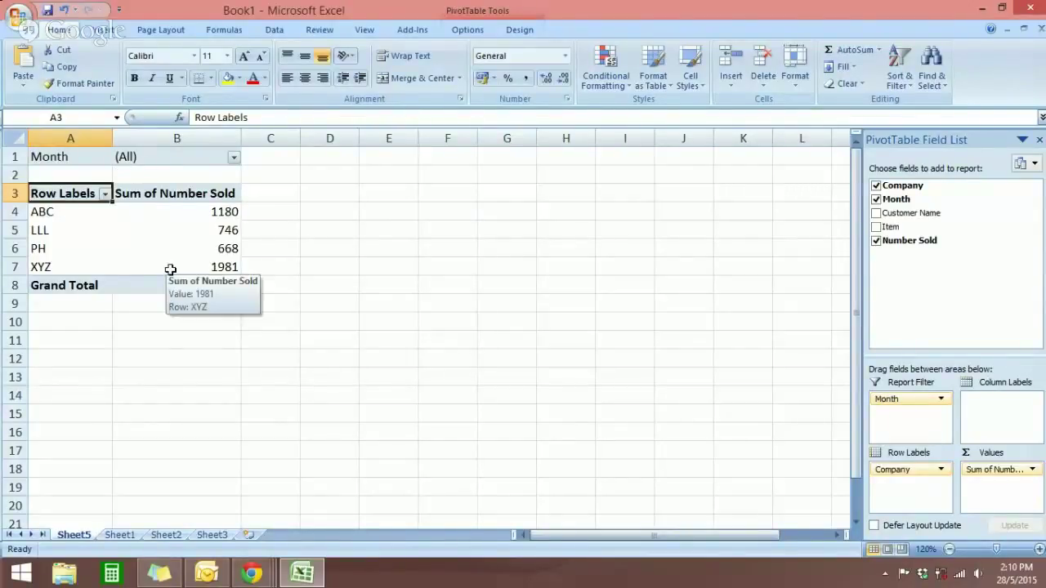
click(234, 159)
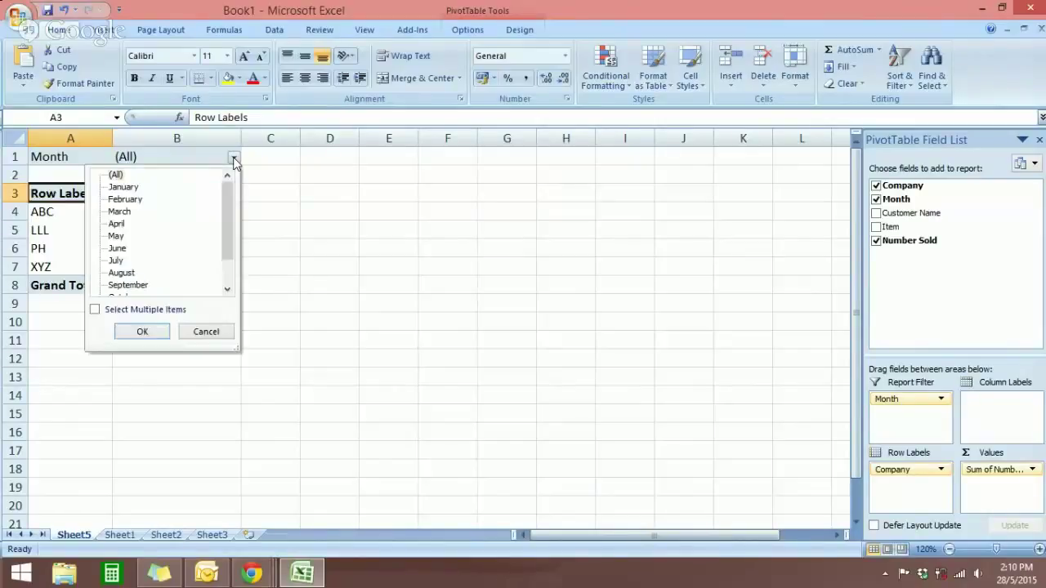
click(167, 335)
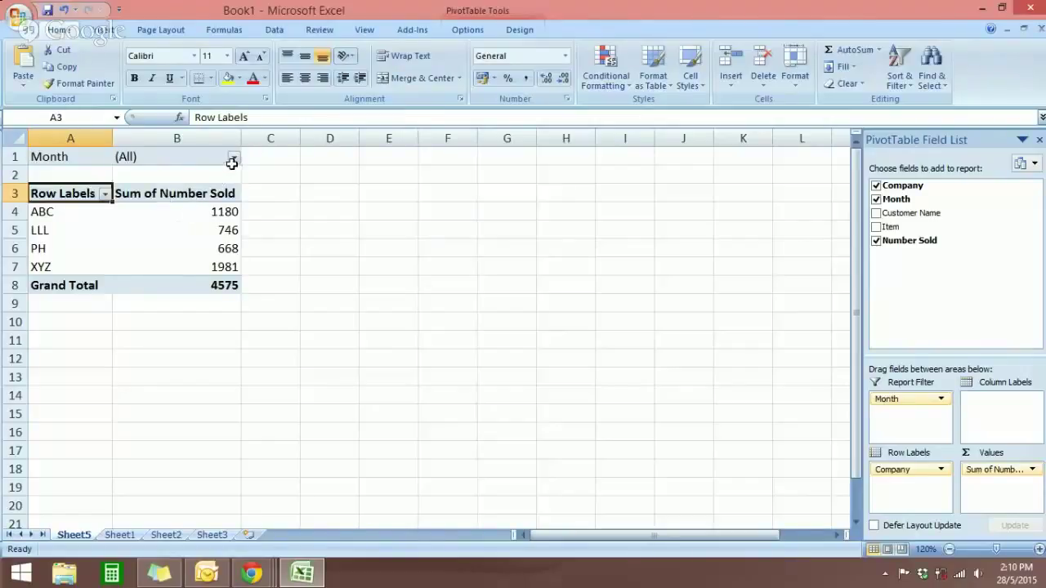
Step: Filter the PivotTable report to show only January in the Month filter
click(232, 160)
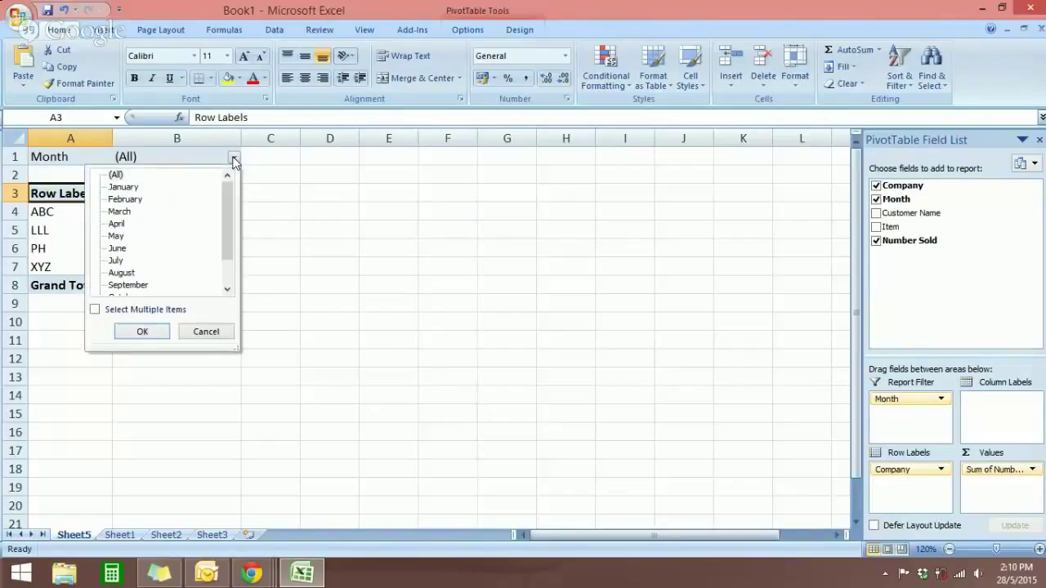
click(123, 187)
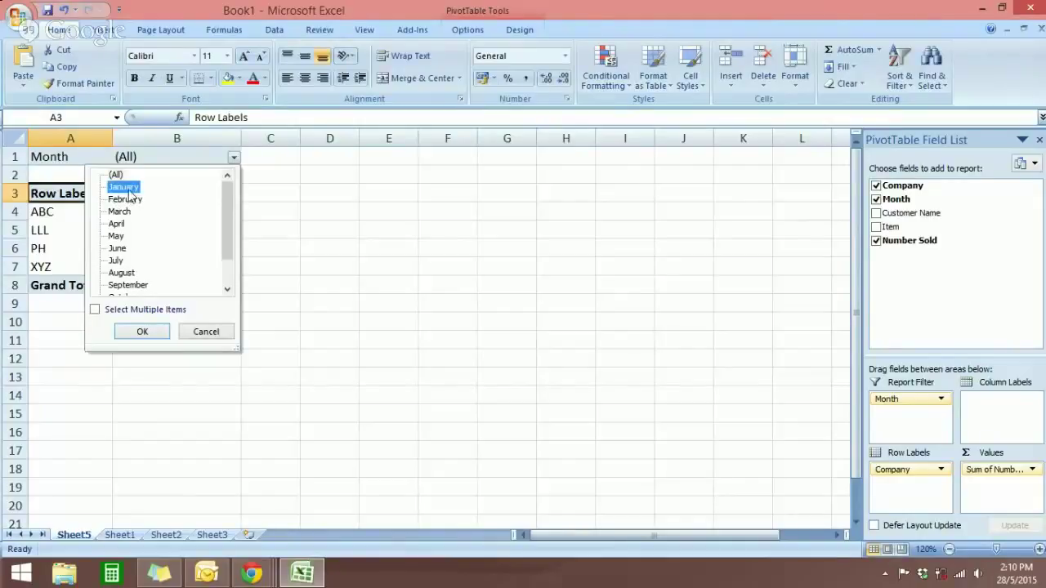
click(142, 331)
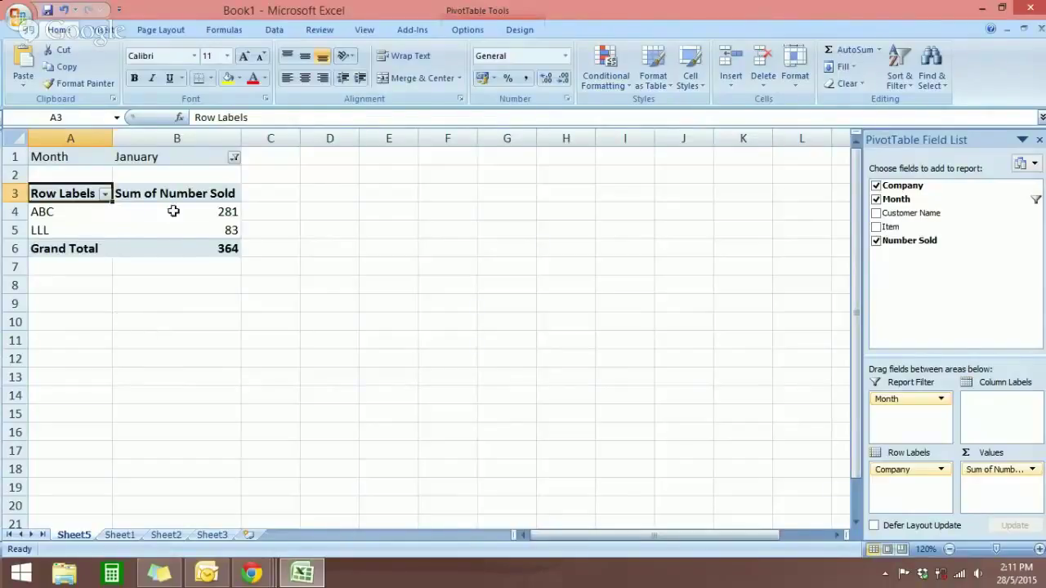
Step: Filter the PivotTable report by February in the Month filter, and switch that filter to June
click(235, 158)
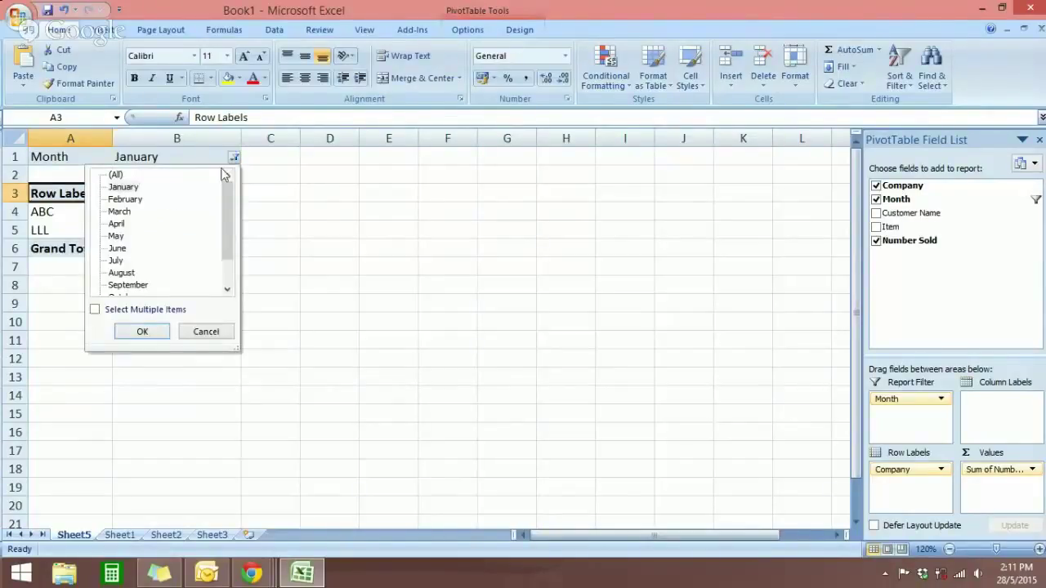
click(129, 202)
click(152, 331)
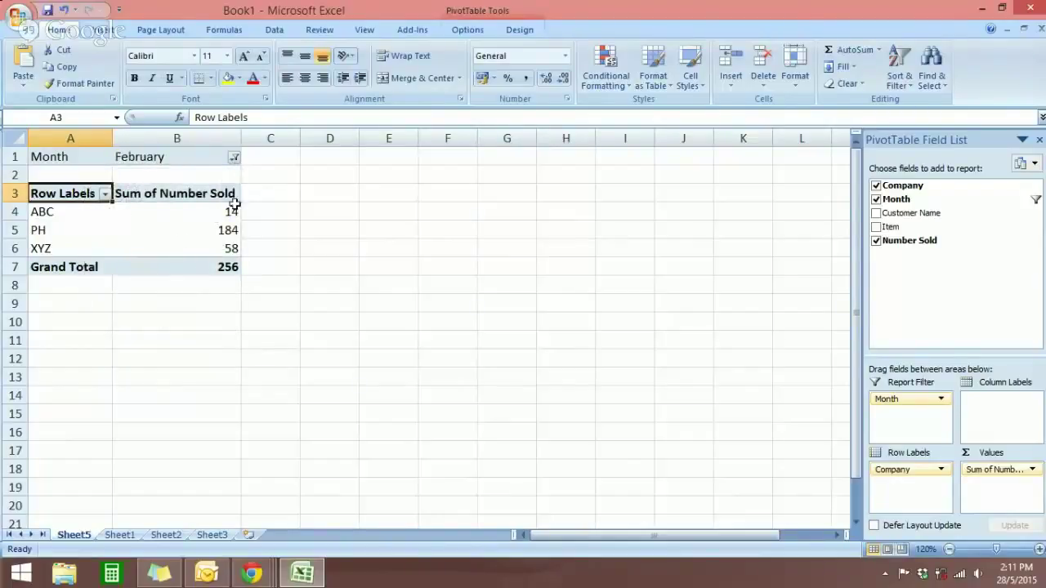
click(231, 162)
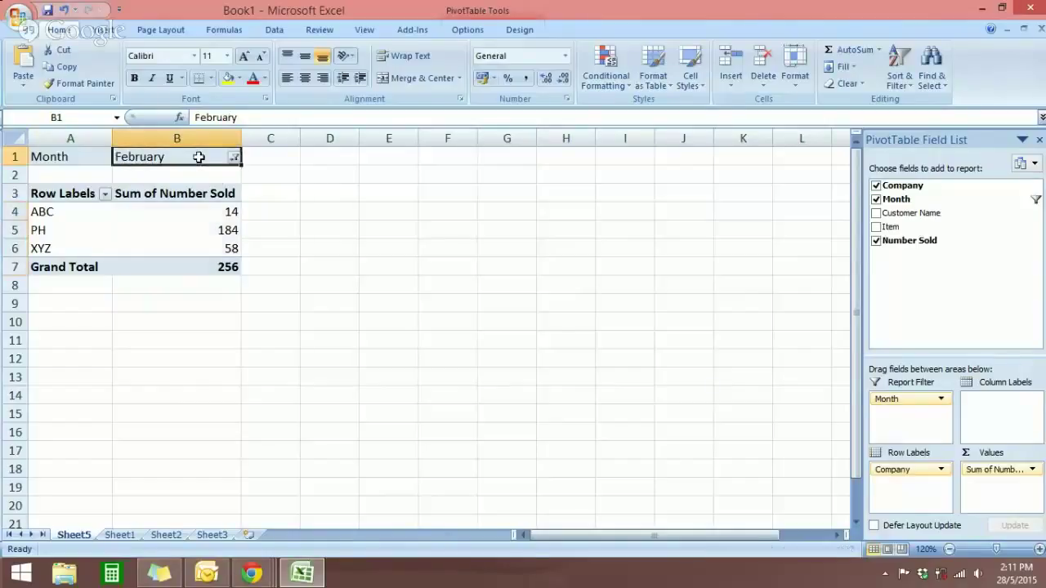
click(233, 163)
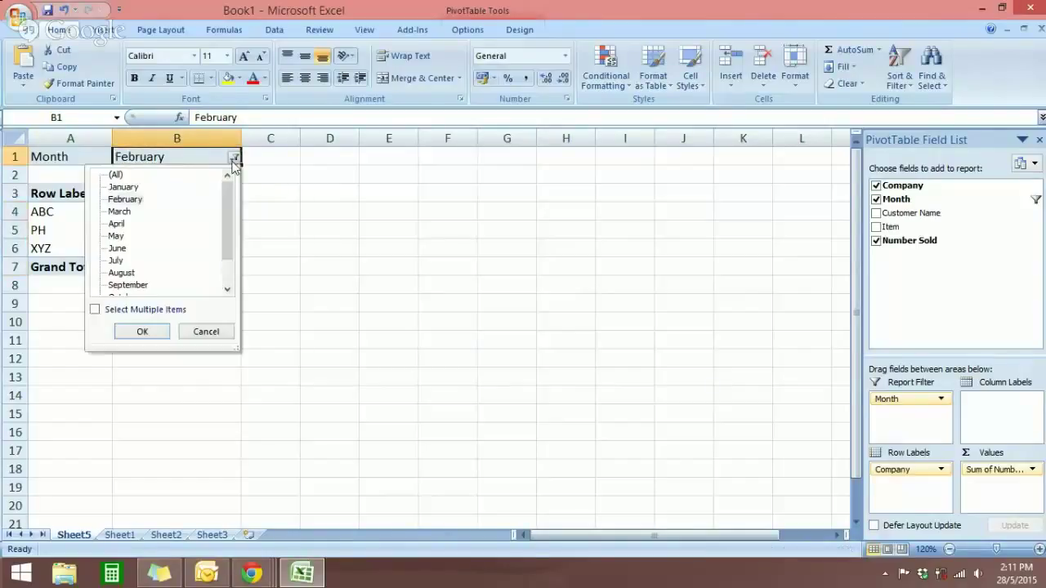
click(118, 248)
click(143, 331)
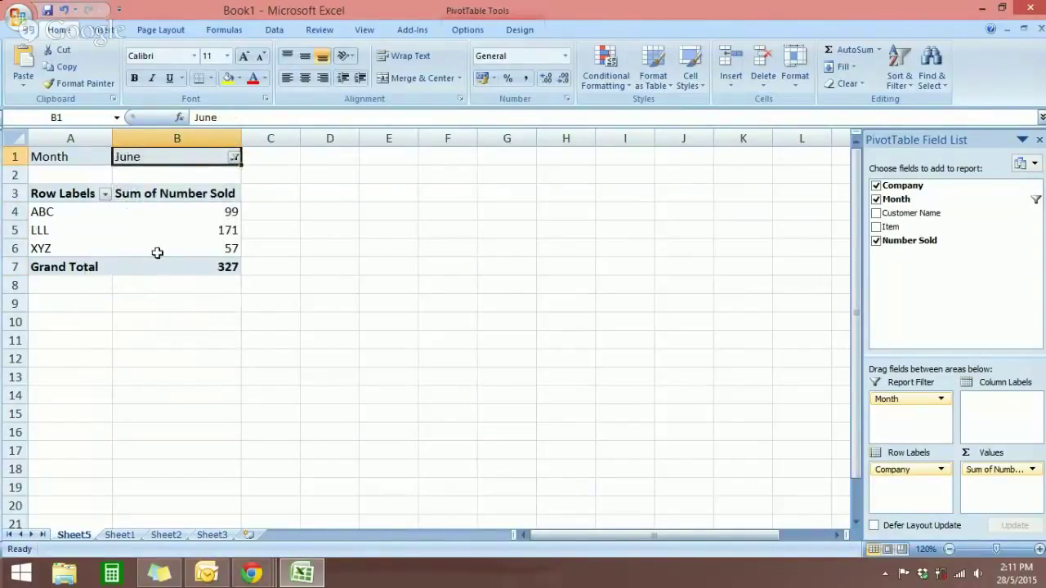
Step: Reset the Month report filter to (All) so the PivotTable covers every month
click(236, 163)
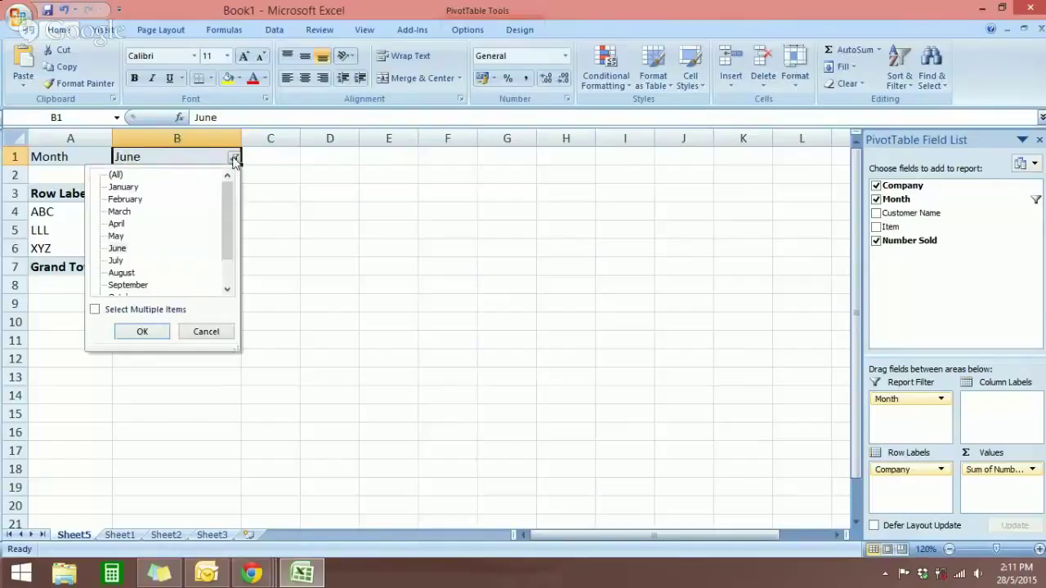
click(116, 174)
click(142, 332)
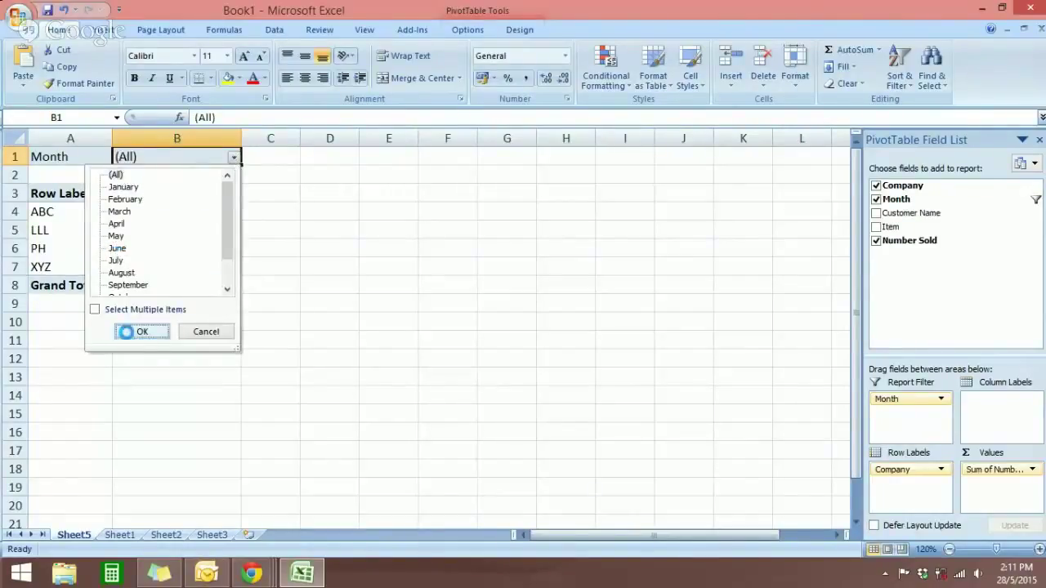
click(275, 367)
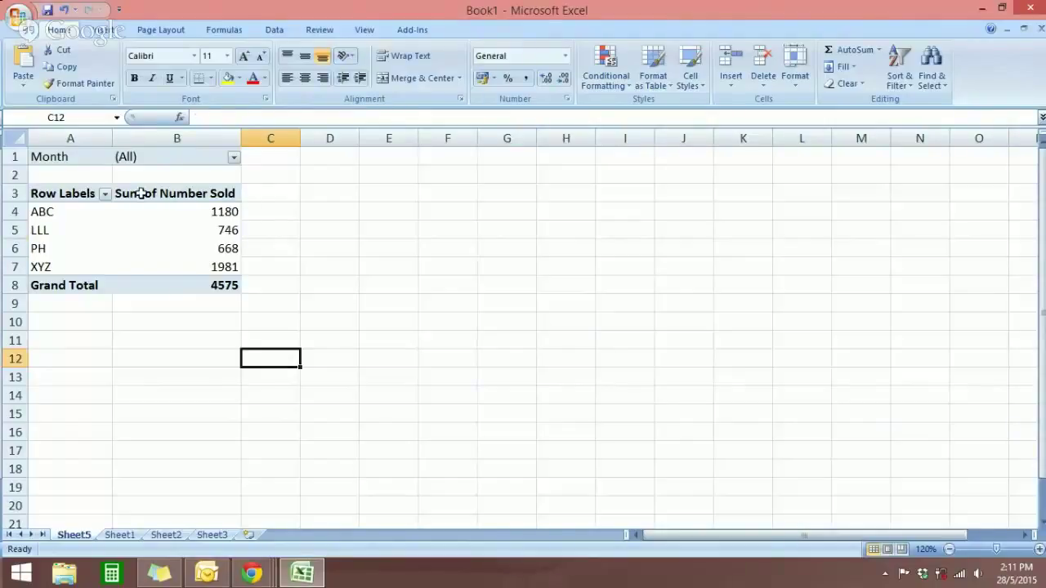
Step: Add Customer Name to the PivotTable's column labels and look over the sales by company and customer
click(147, 230)
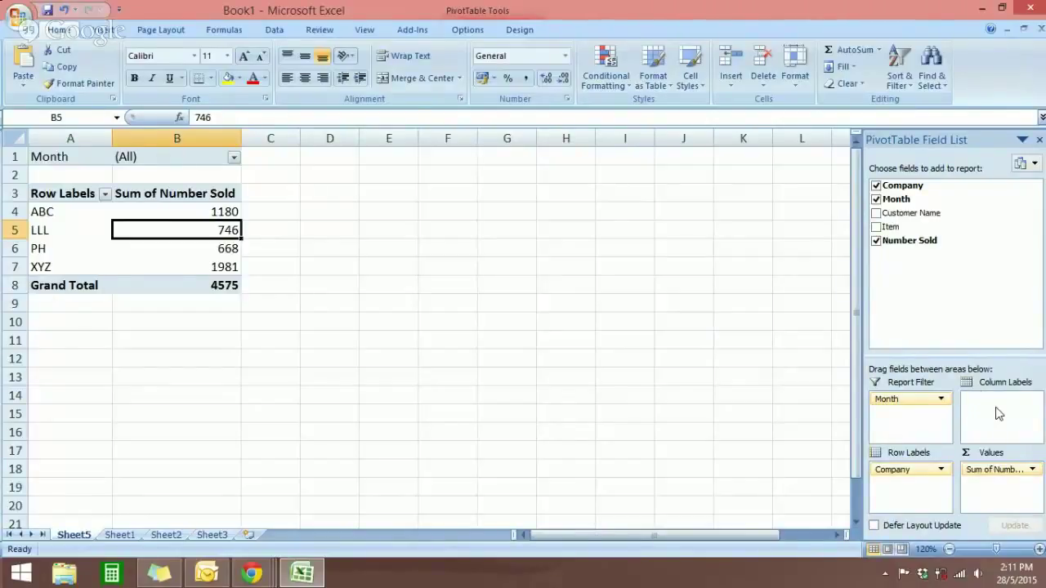
drag(915, 213, 995, 417)
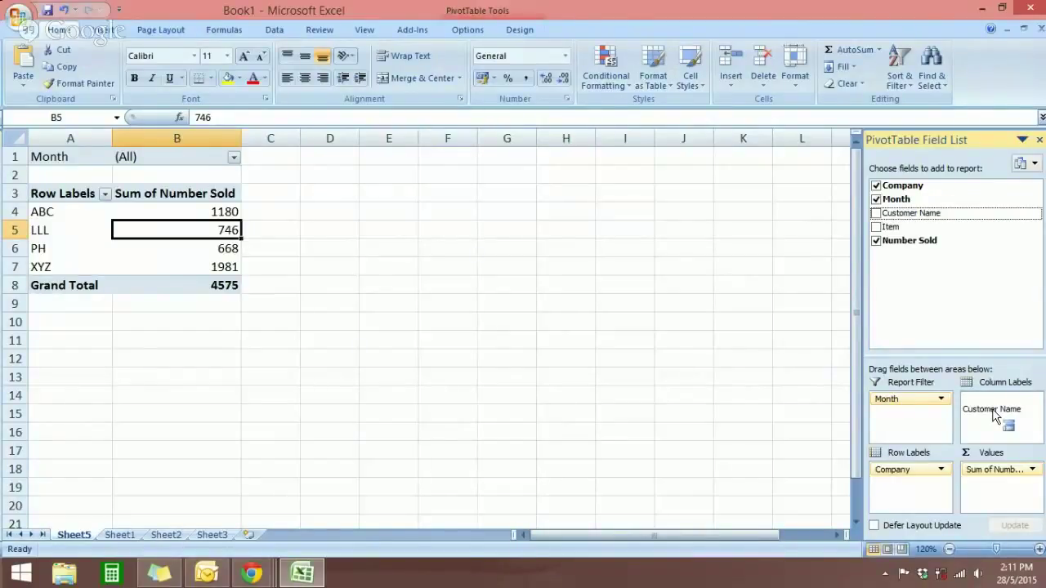
drag(995, 416, 995, 417)
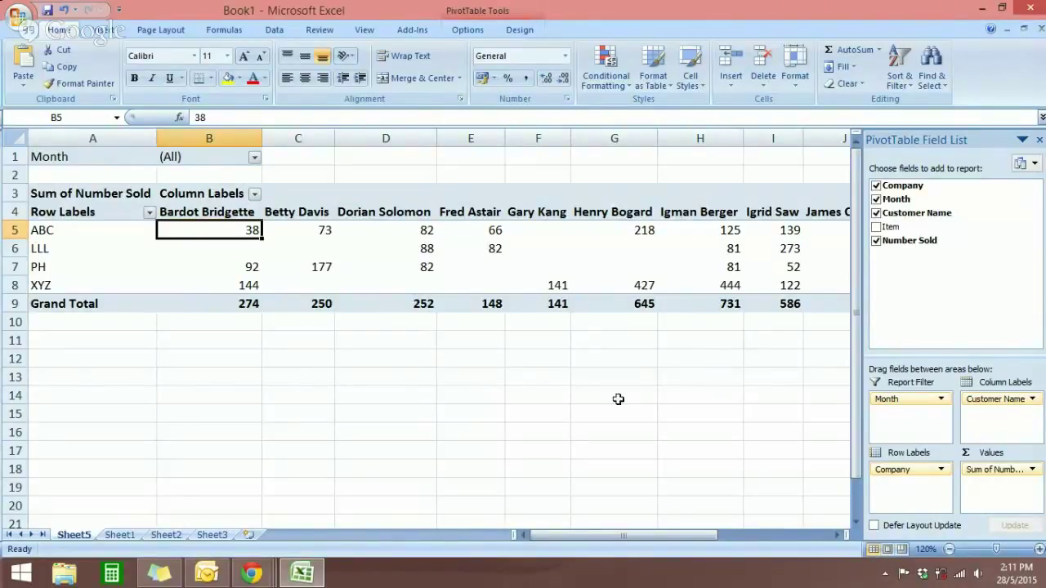
click(185, 360)
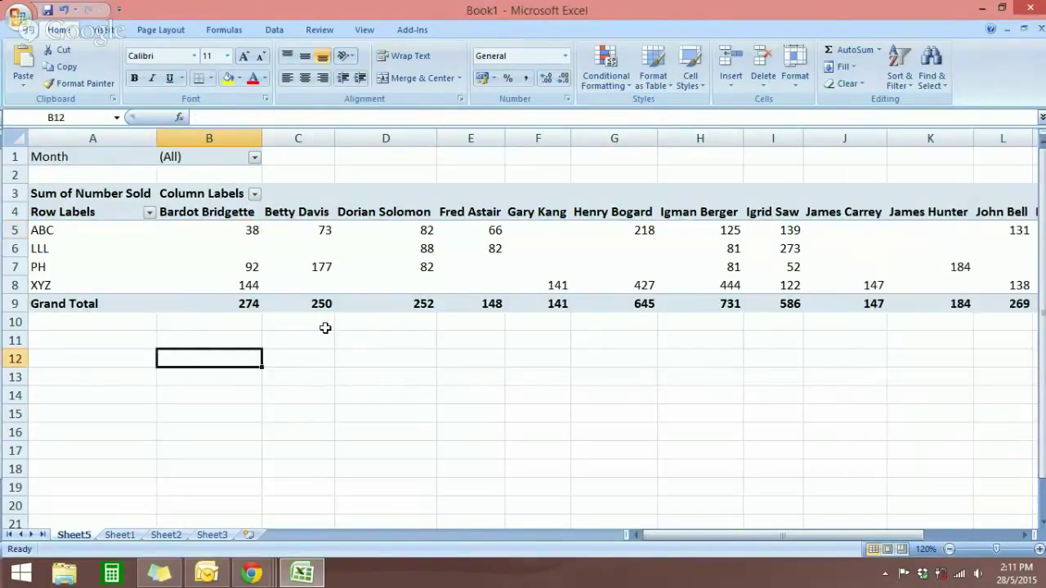
drag(688, 536, 747, 535)
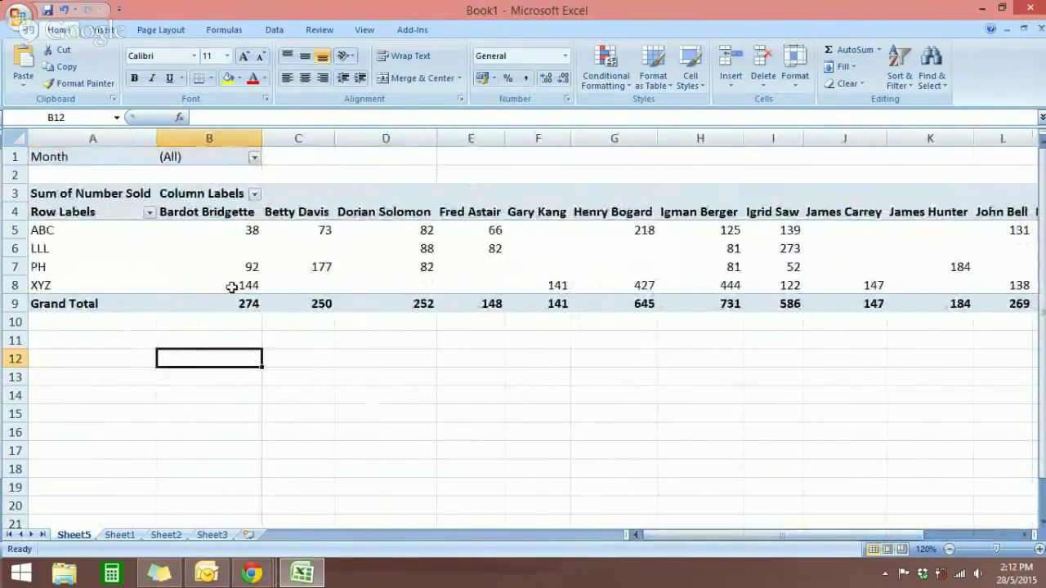
click(209, 265)
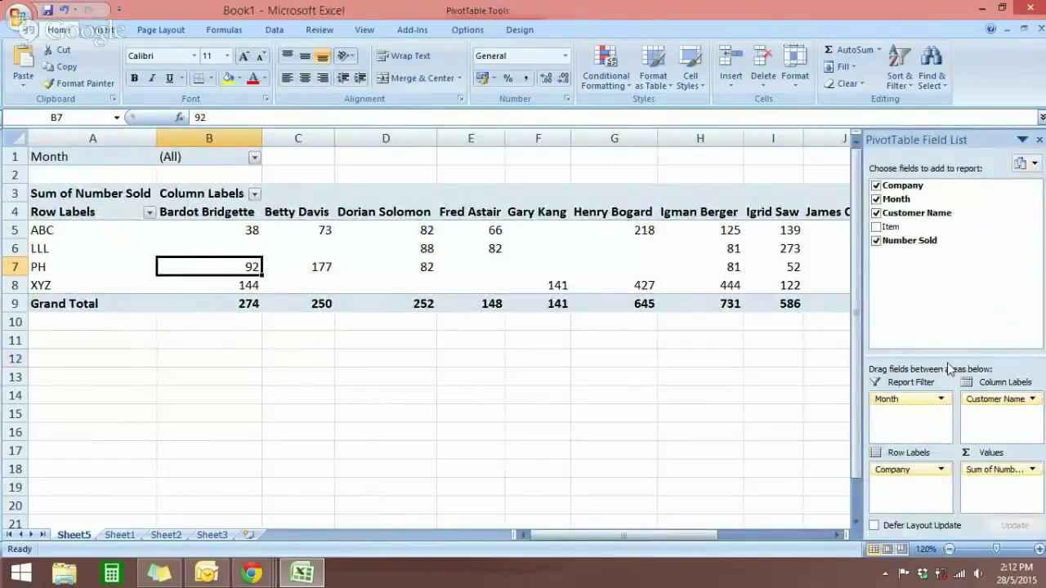
click(488, 361)
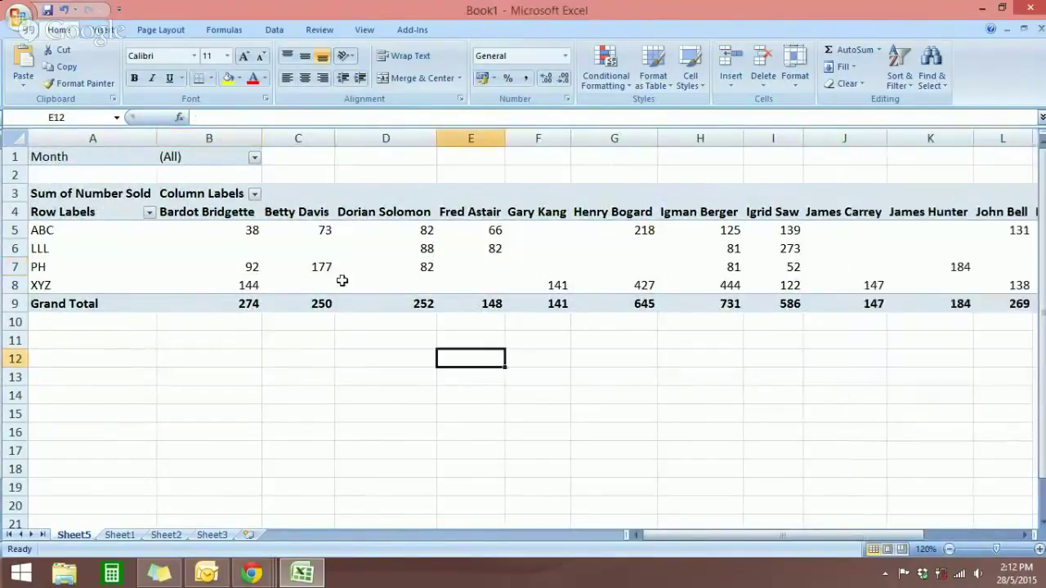
Step: Filter the company-by-customer PivotTable to January in the Month filter, and switch that filter to April
click(254, 159)
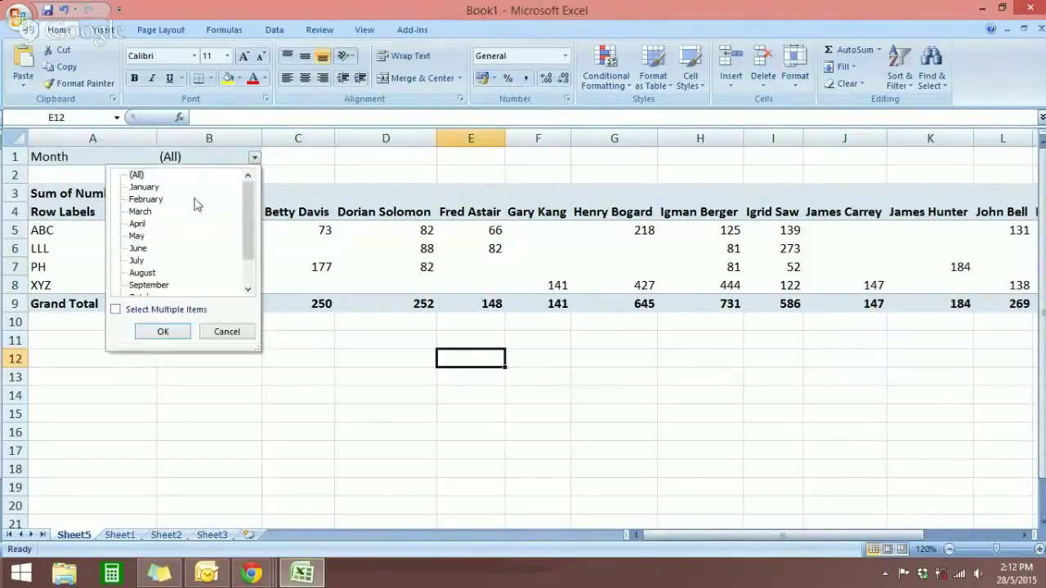
click(147, 187)
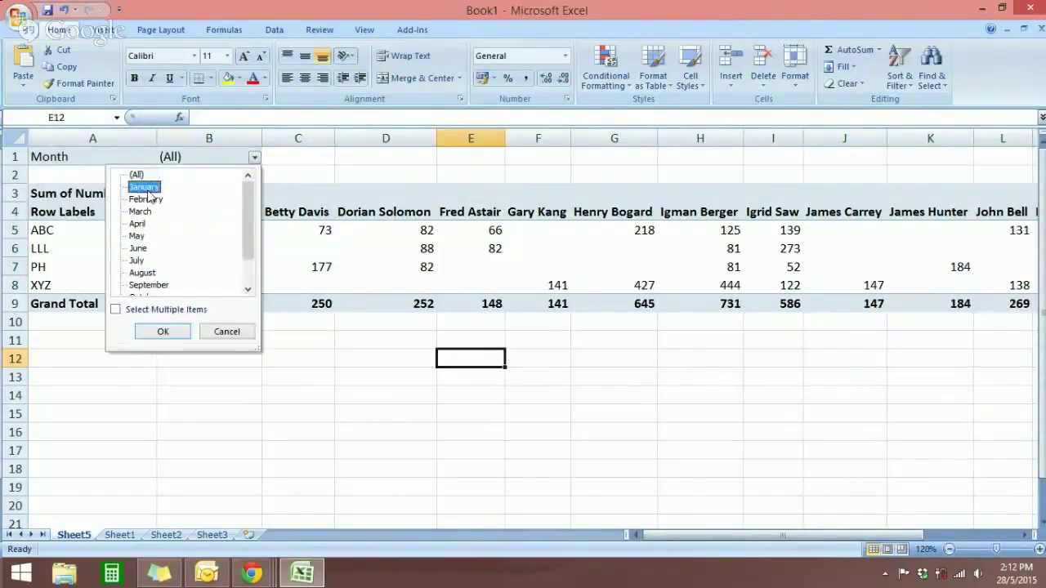
click(163, 330)
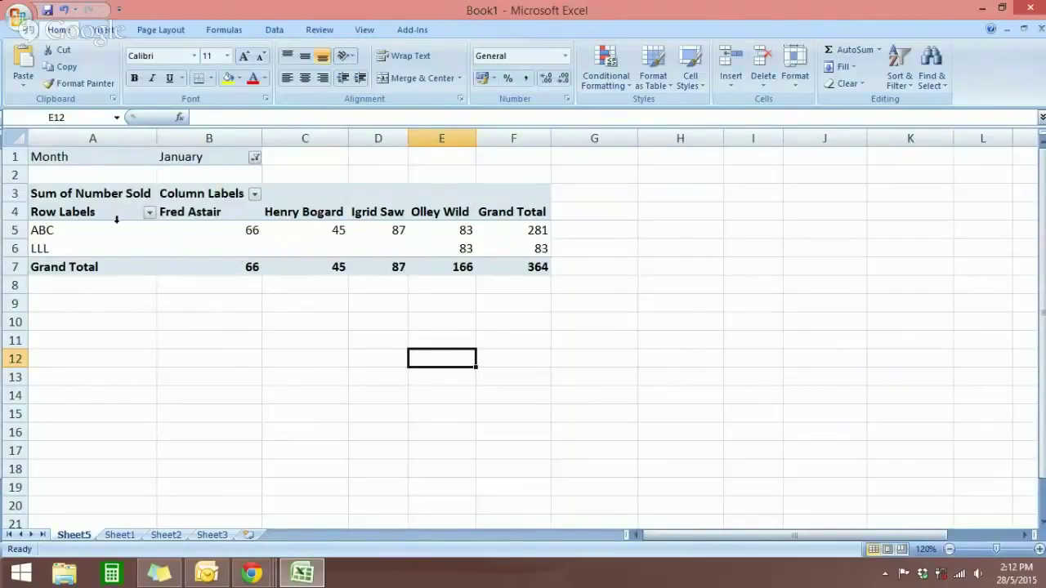
click(254, 157)
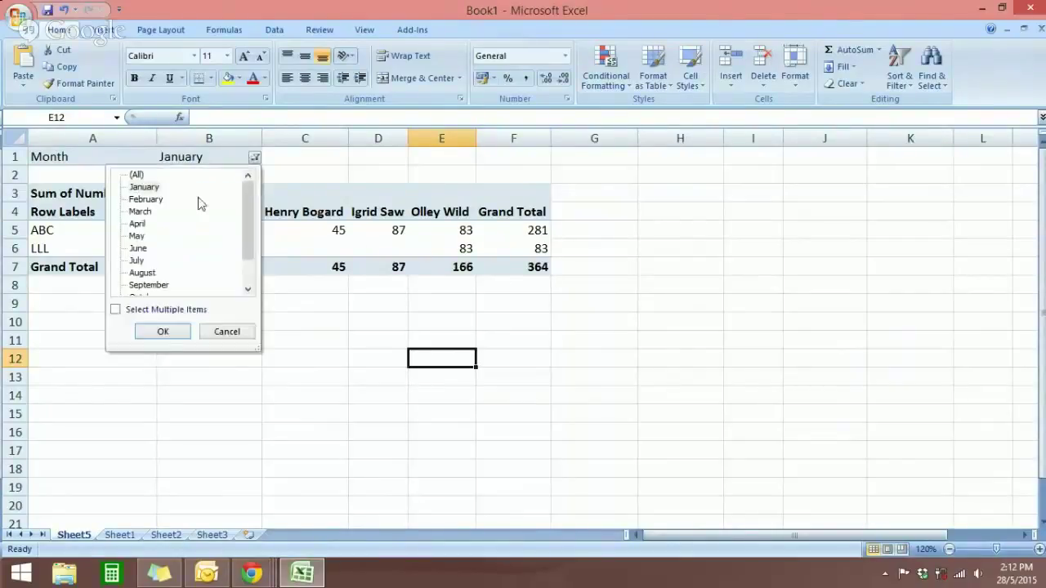
click(136, 224)
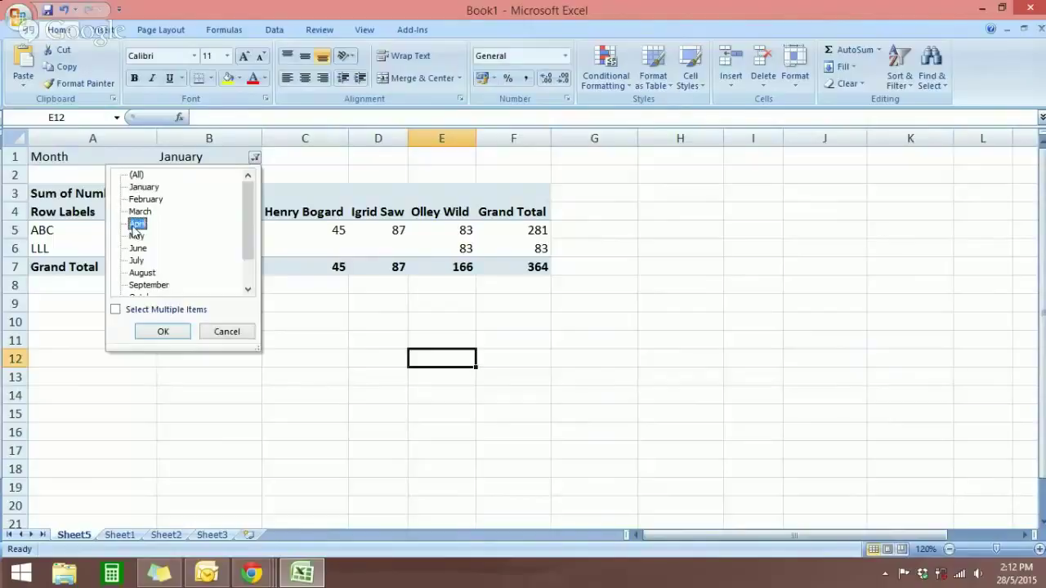
click(162, 331)
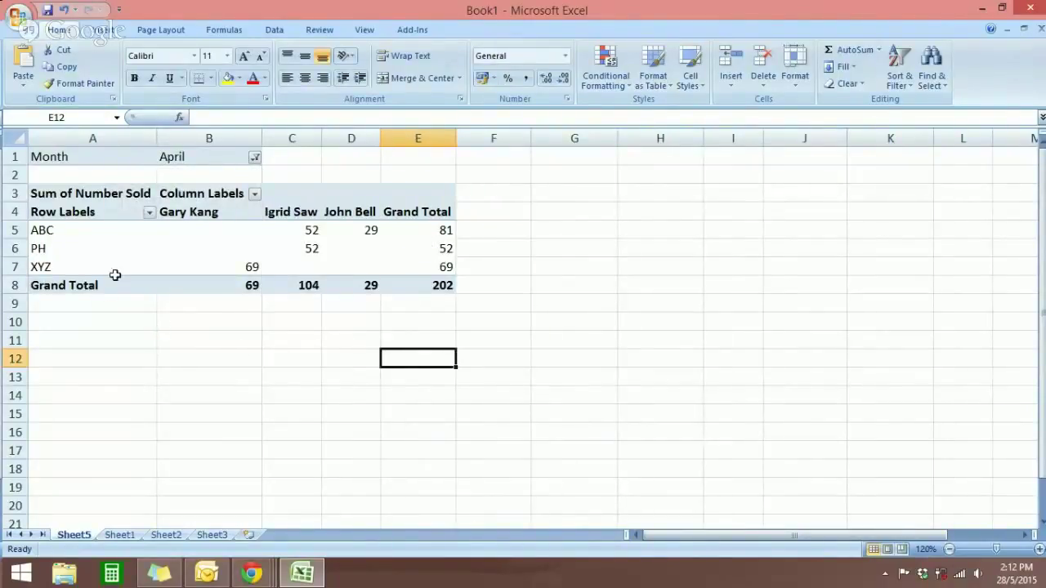
Step: Set the Month report filter to October for the company-by-customer PivotTable
click(255, 158)
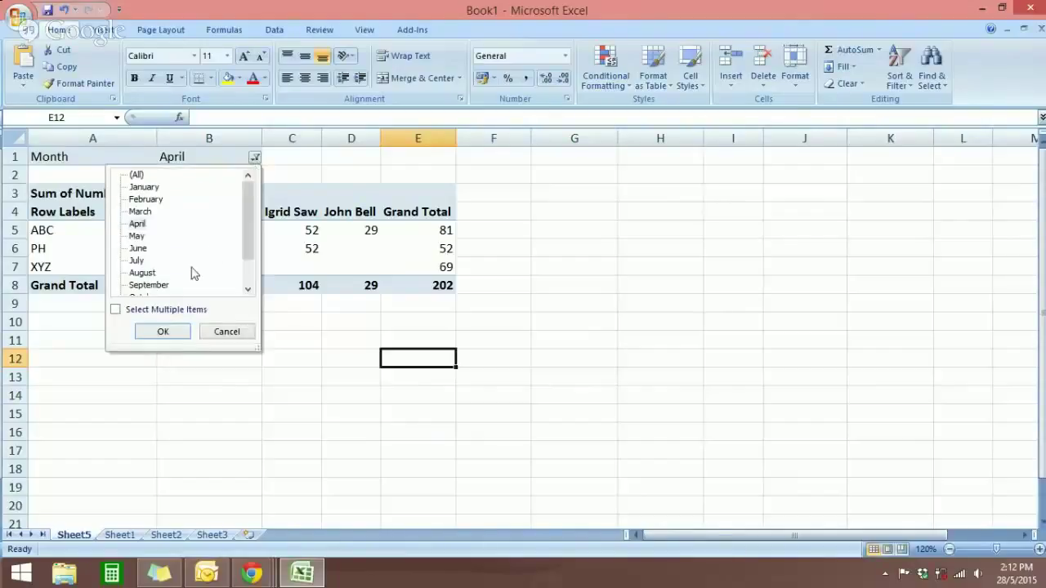
scroll(250, 245, down, 2)
click(146, 260)
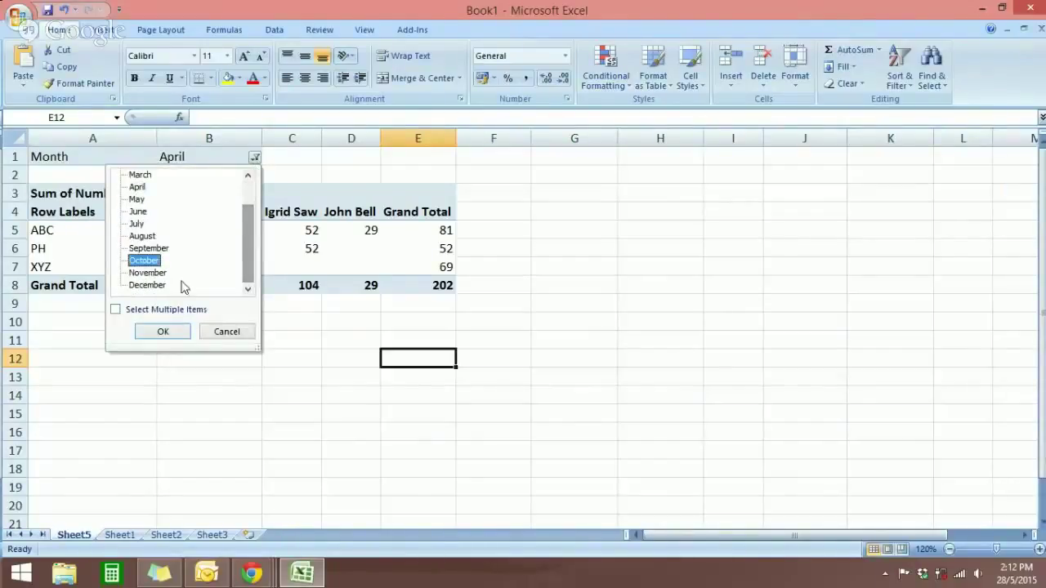
click(163, 332)
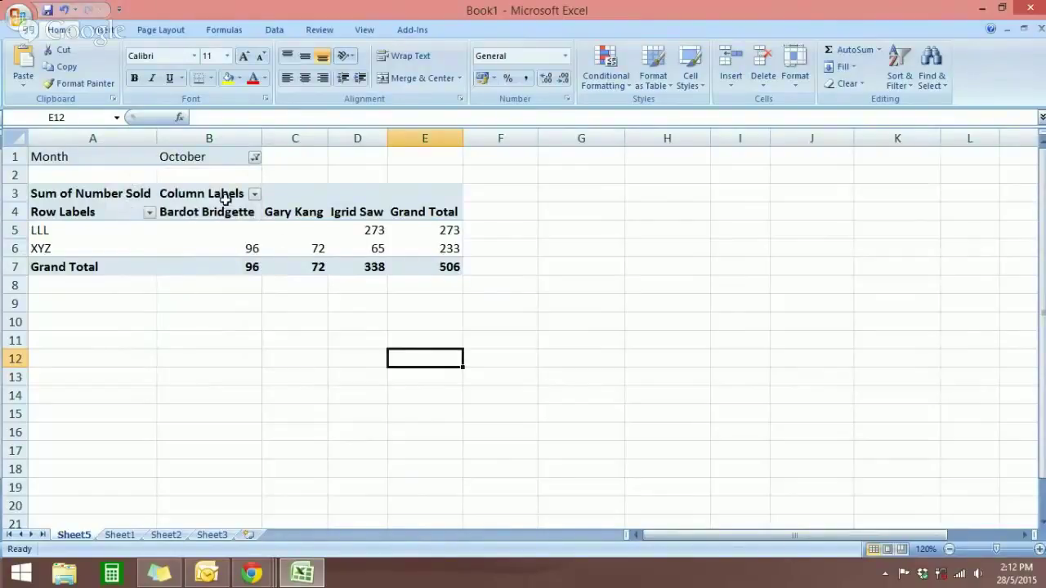
Step: Set the Month filter back to (All) to show all months for every company and customer
click(253, 157)
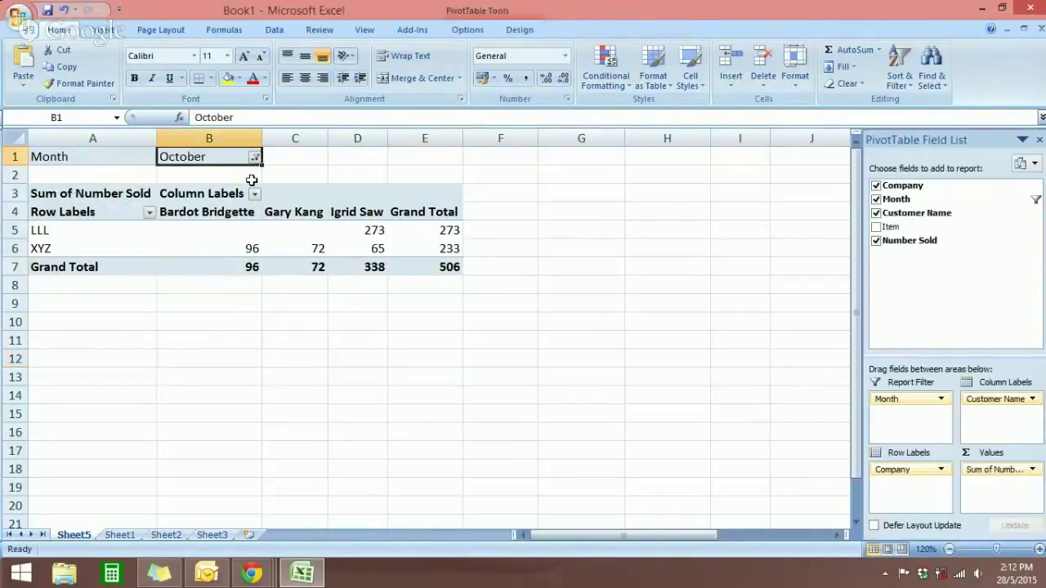
click(256, 158)
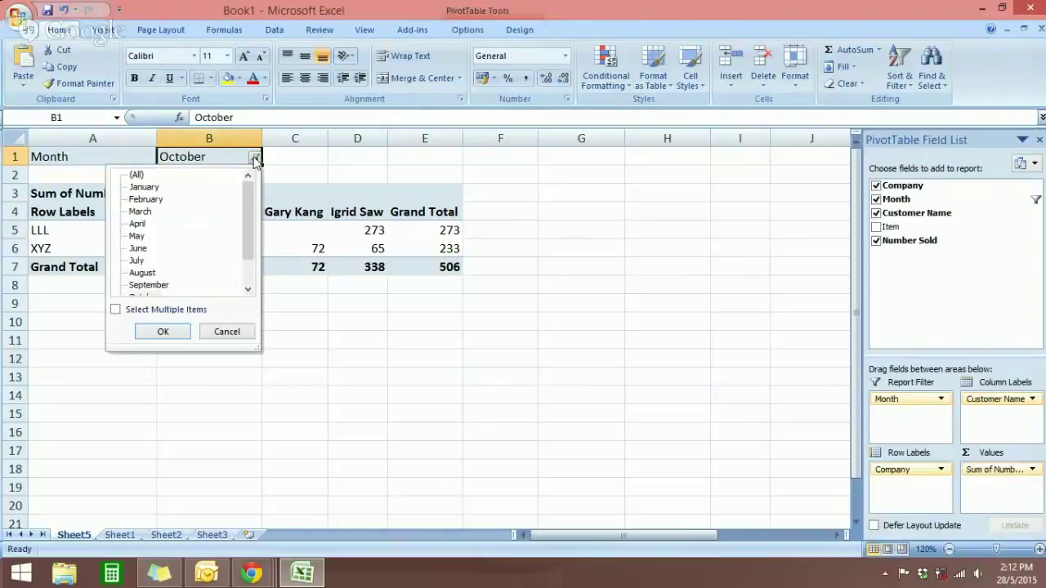
click(137, 177)
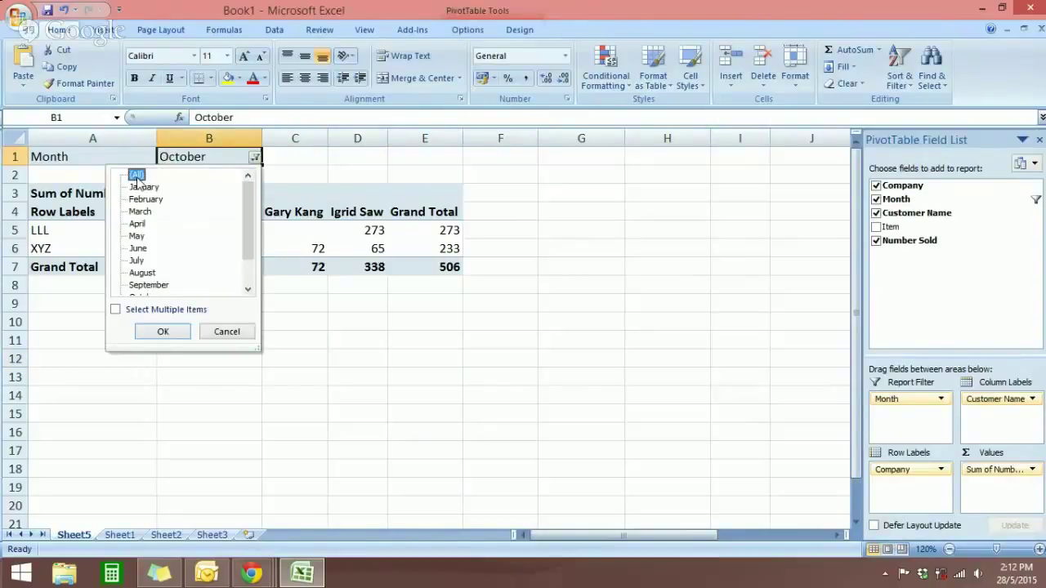
click(162, 331)
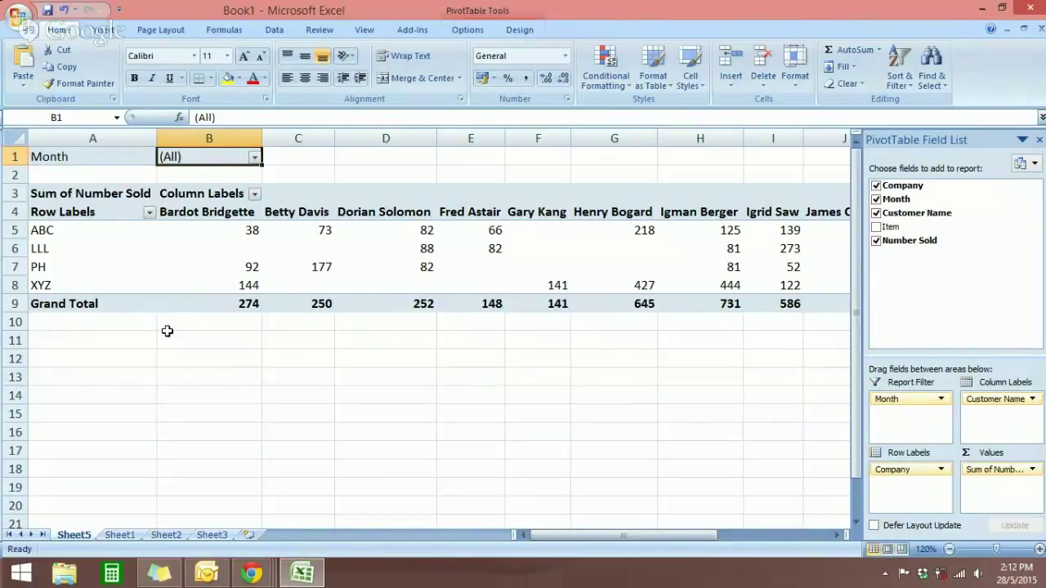
click(252, 573)
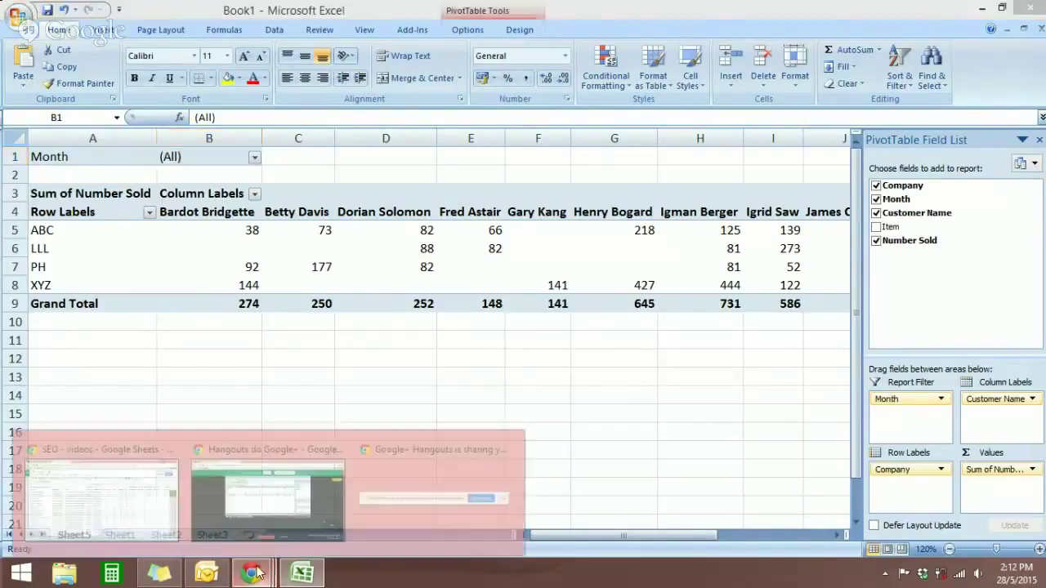